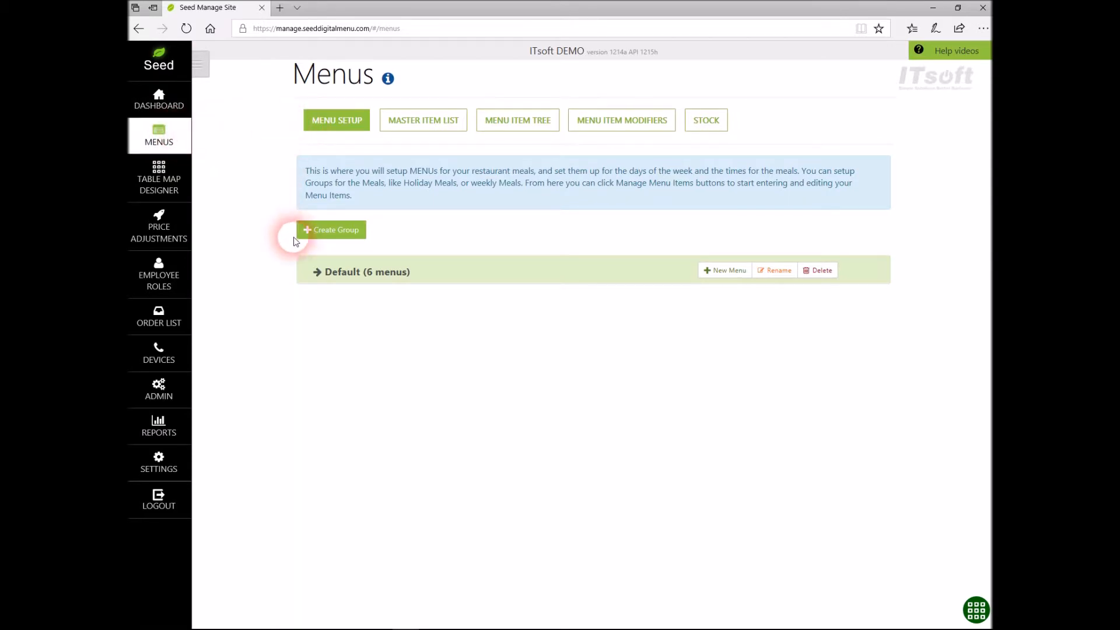
- Create a new menu named Pizzeria in the Default group
{"action": "left_click", "coordinate": [371, 274]}
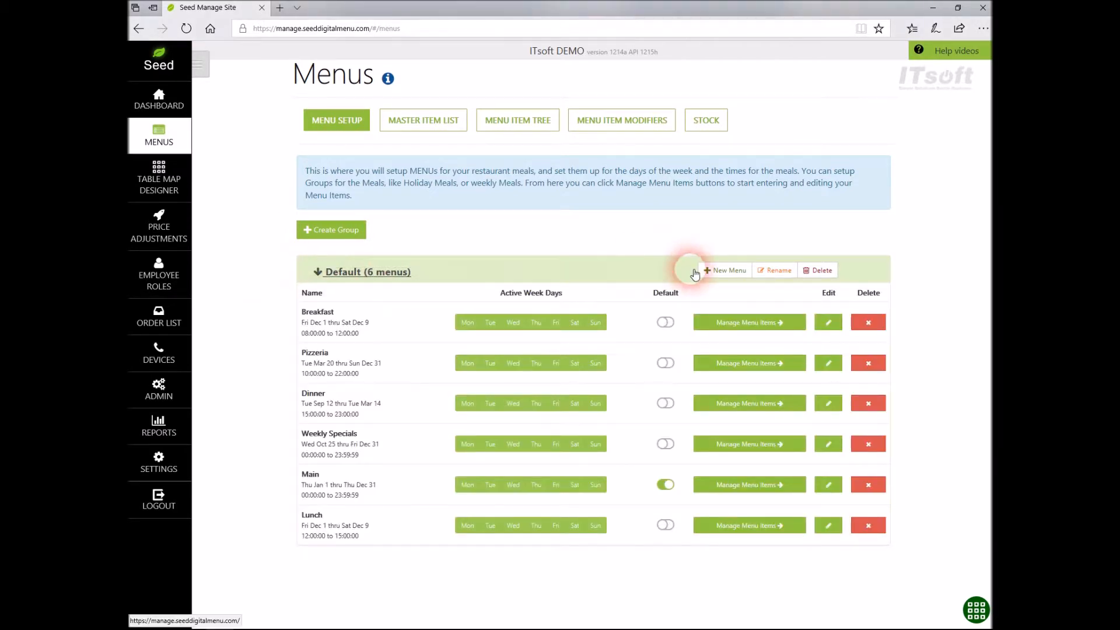
{"action": "left_click", "coordinate": [719, 271]}
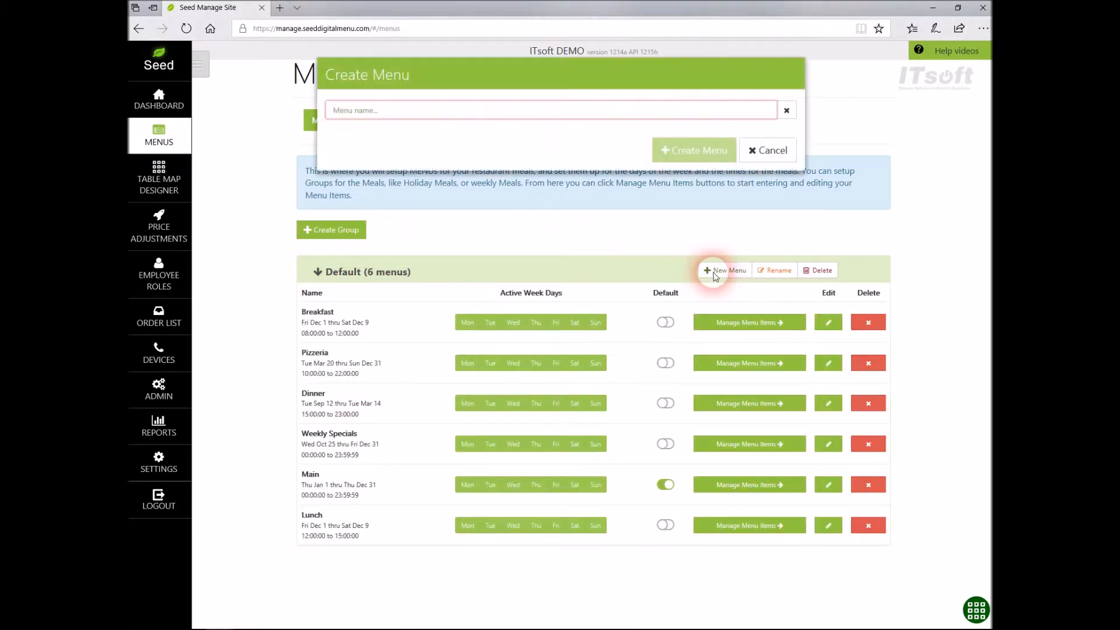
{"action": "left_click", "coordinate": [505, 112]}
{"action": "type", "text": "P"}
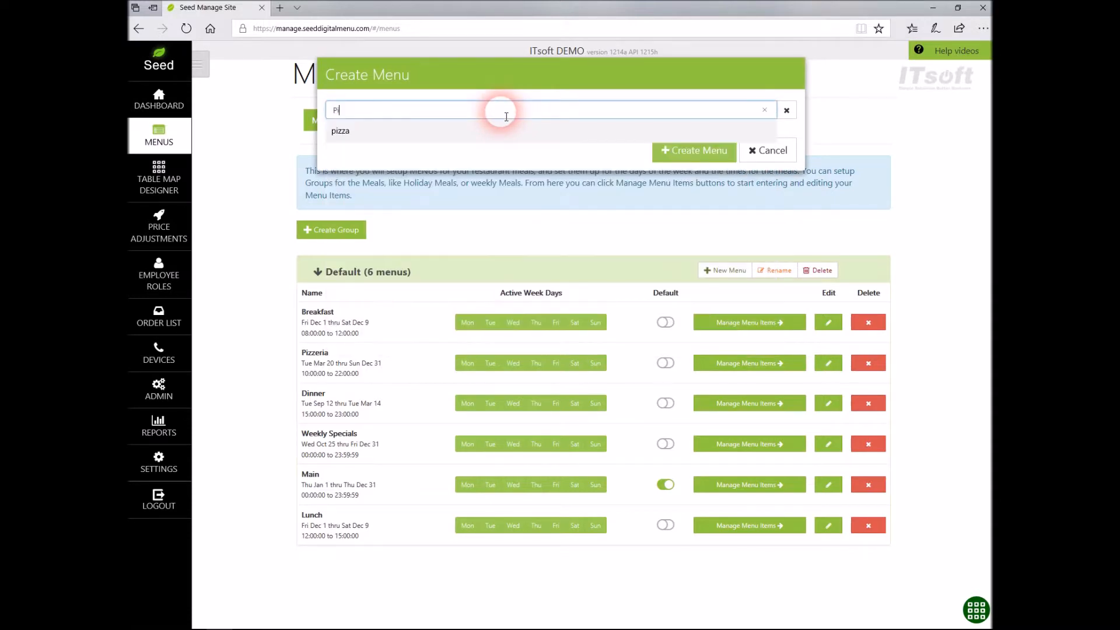
{"action": "type", "text": "izzeria"}
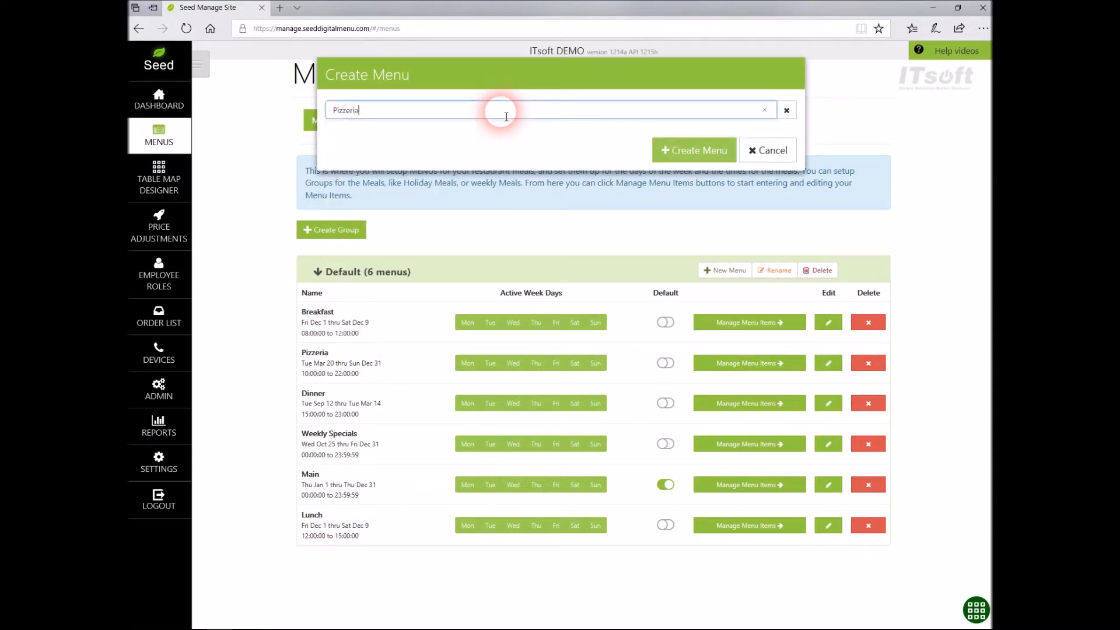
{"action": "left_click", "coordinate": [712, 157]}
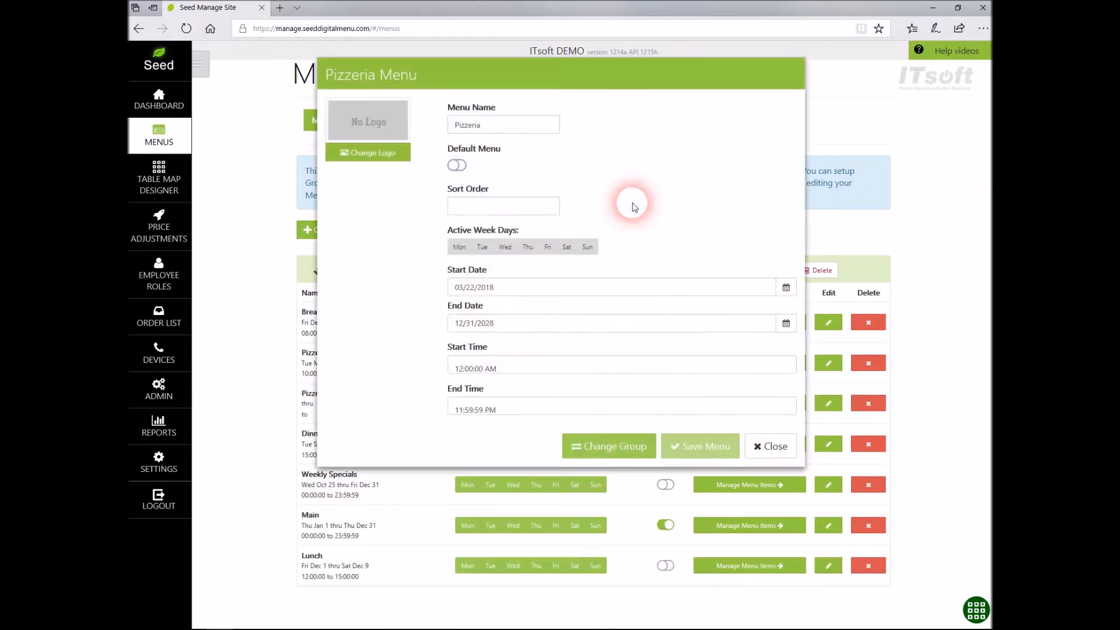
- Make the Pizzeria menu active on Monday, Tuesday, Wednesday, Thursday and Friday
{"action": "left_click", "coordinate": [460, 246]}
{"action": "left_click", "coordinate": [483, 247]}
{"action": "left_click", "coordinate": [505, 246]}
{"action": "left_click", "coordinate": [528, 247]}
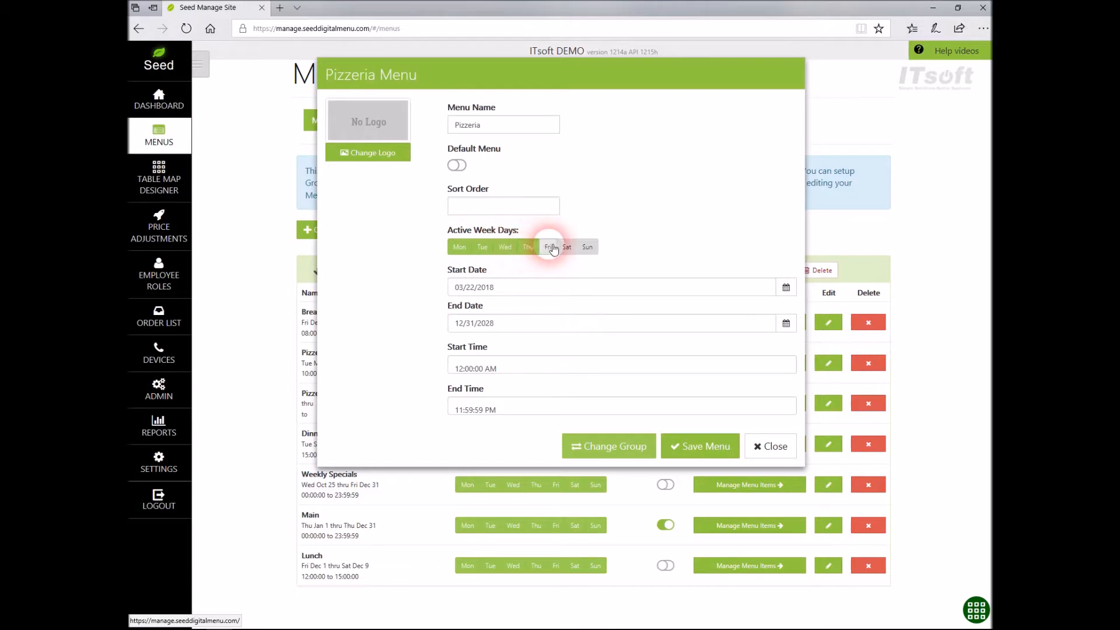
{"action": "left_click", "coordinate": [552, 247]}
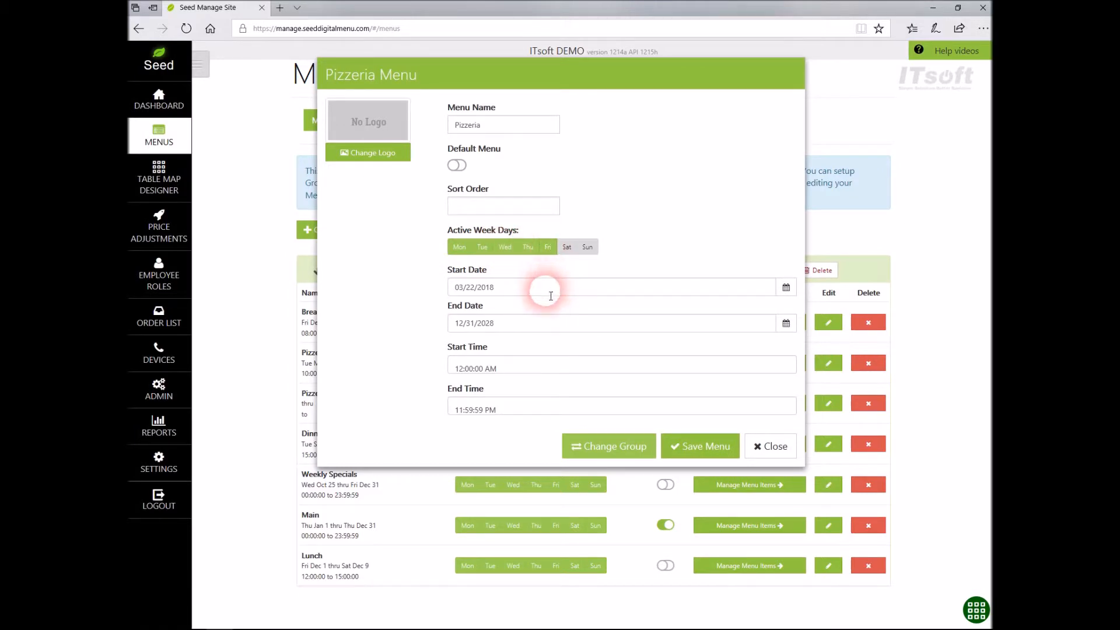
- Set the Pizzeria menu's start time to 10:00:00 AM
{"action": "left_click_drag", "start_coordinate": [520, 329], "coordinate": [453, 322]}
{"action": "left_click", "coordinate": [509, 324]}
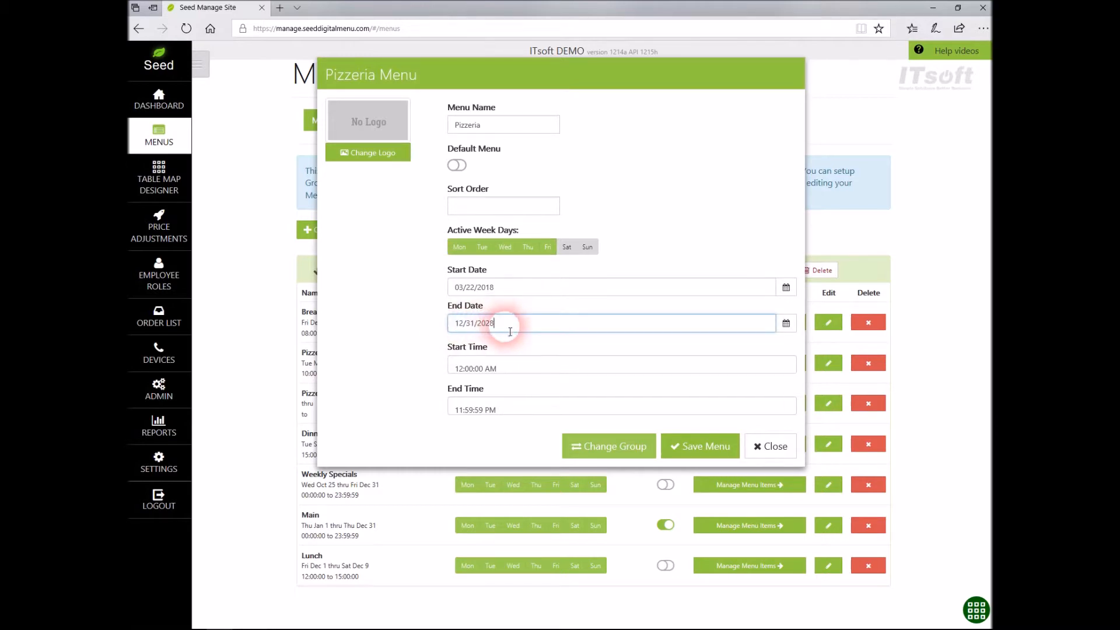
{"action": "left_click", "coordinate": [515, 369]}
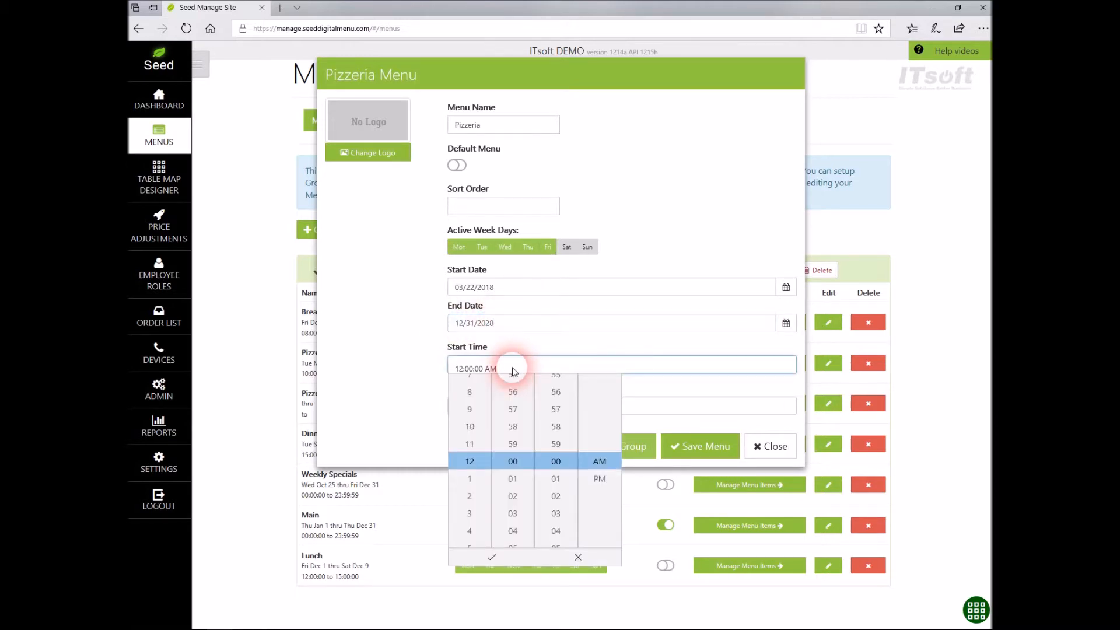
{"action": "left_click", "coordinate": [473, 430]}
{"action": "left_click", "coordinate": [491, 557]}
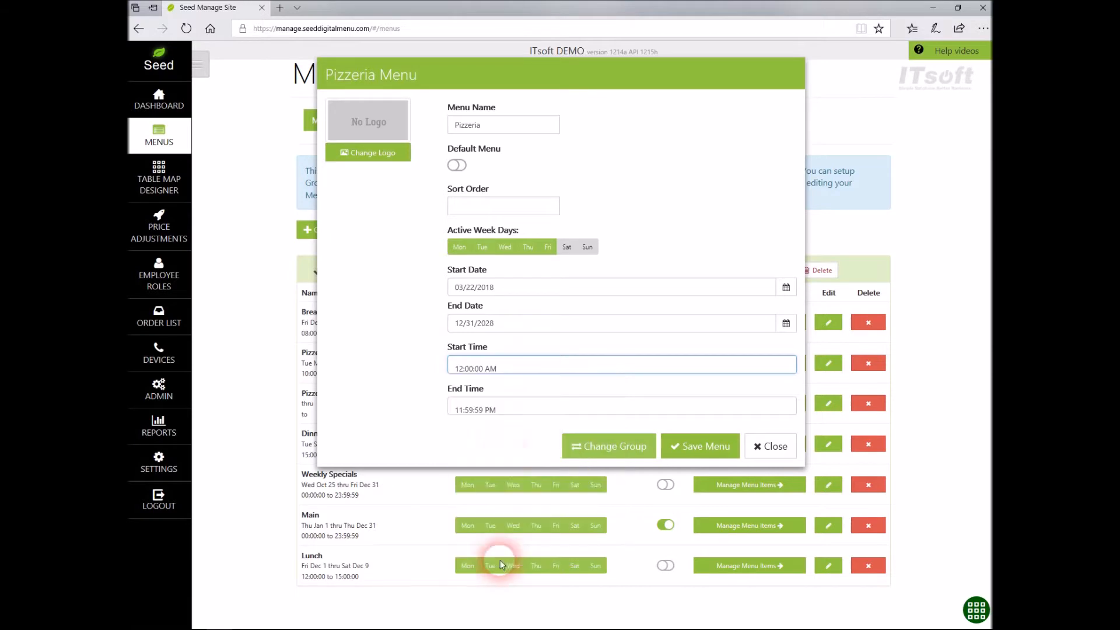
- Set the Pizzeria menu's end time to 10:59:59 PM and save the menu
{"action": "left_click", "coordinate": [505, 433]}
{"action": "left_click", "coordinate": [502, 408]}
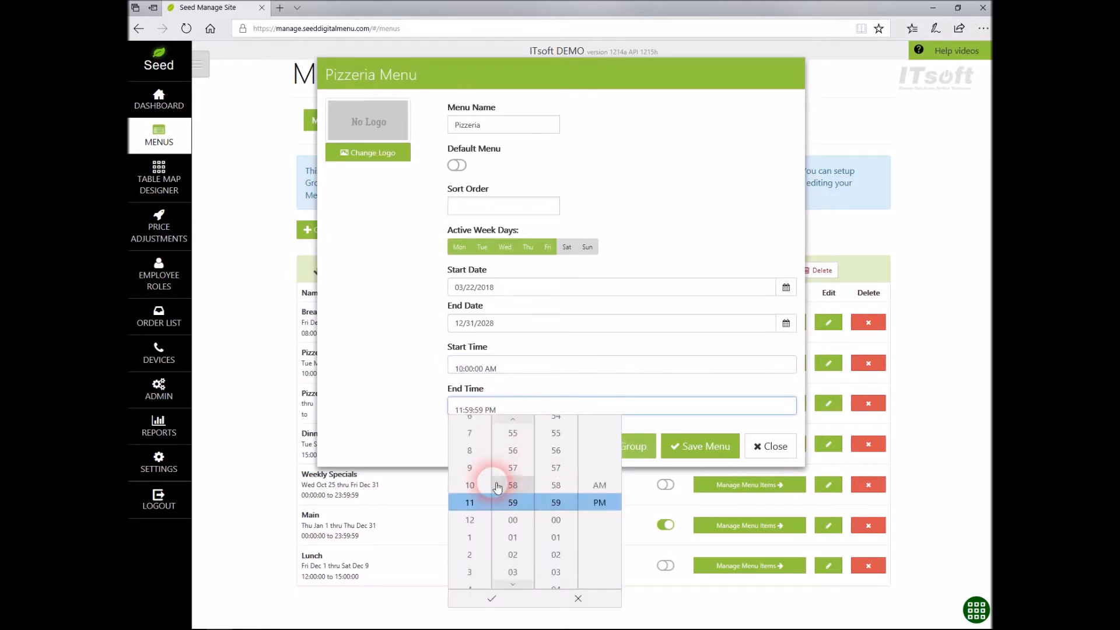
{"action": "left_click", "coordinate": [599, 501]}
{"action": "left_click", "coordinate": [507, 596]}
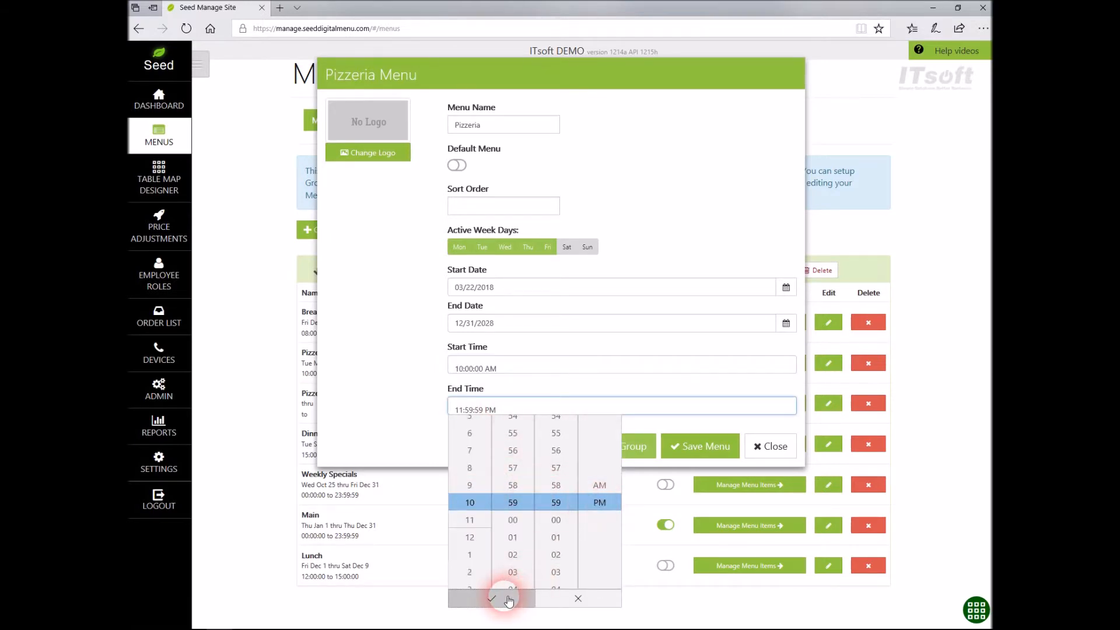
{"action": "left_click", "coordinate": [686, 452]}
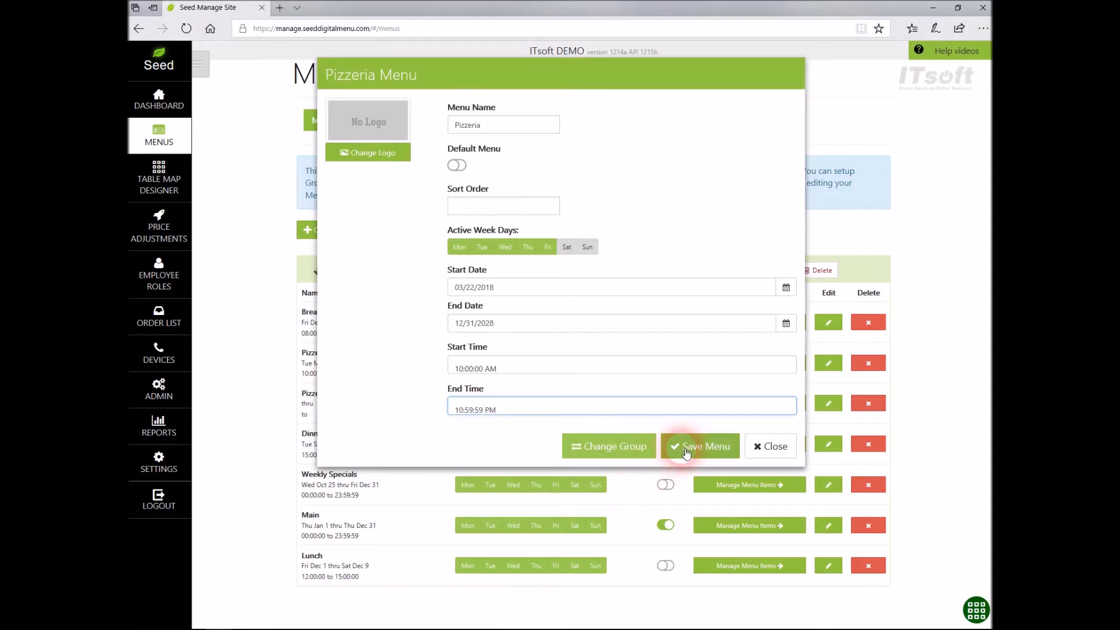
- Go to the master item list and examine the fields for a new category, leaving without saving
{"action": "left_click", "coordinate": [419, 120]}
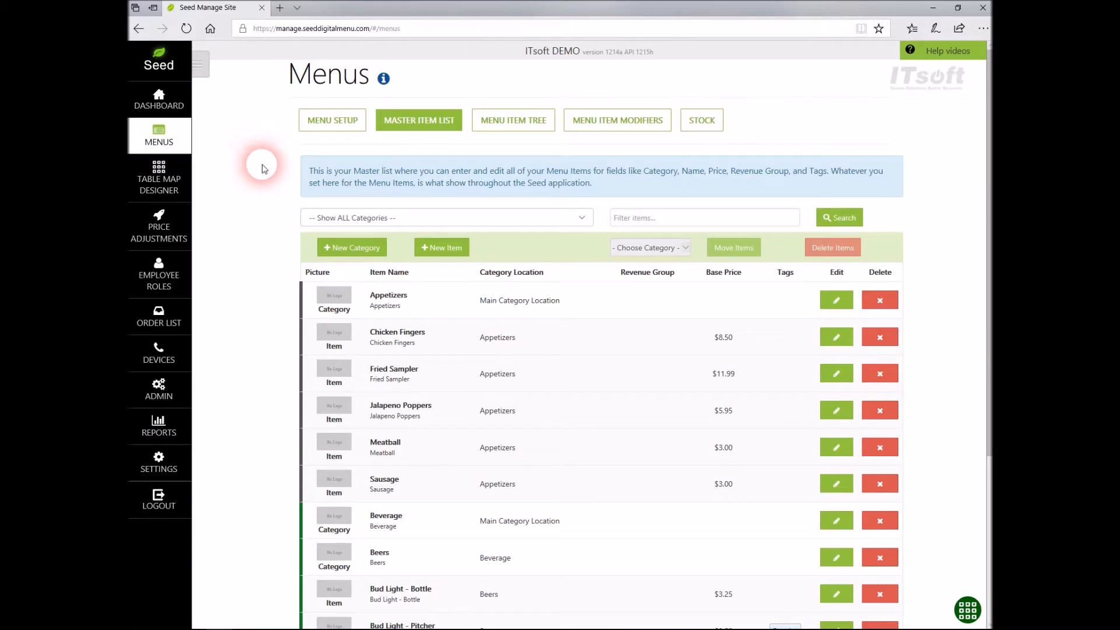
{"action": "left_click", "coordinate": [339, 247]}
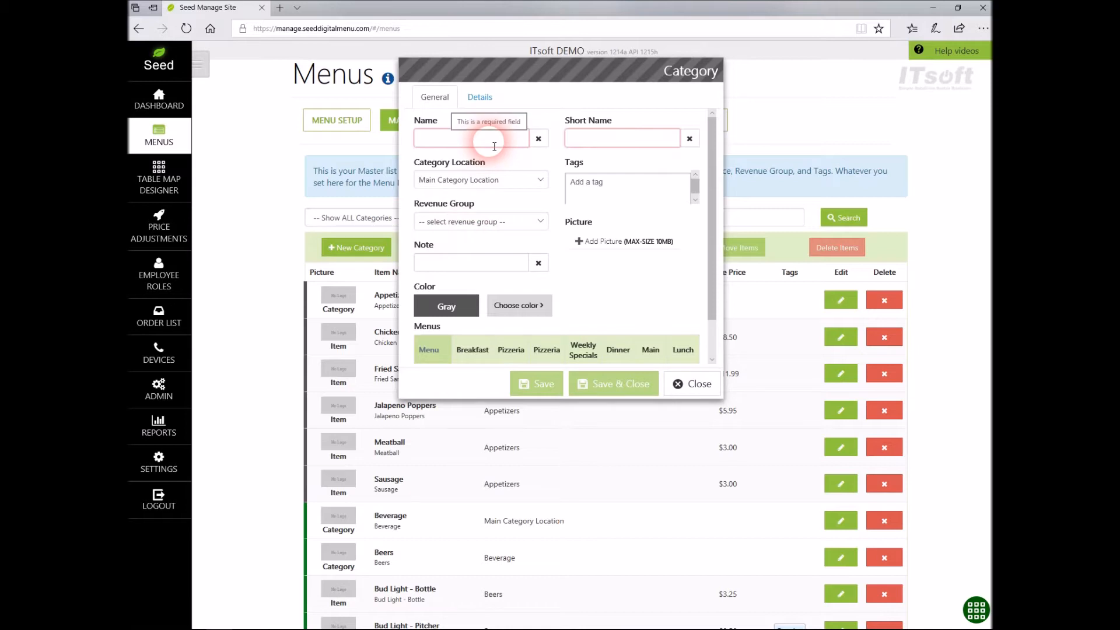
{"action": "left_click", "coordinate": [508, 262]}
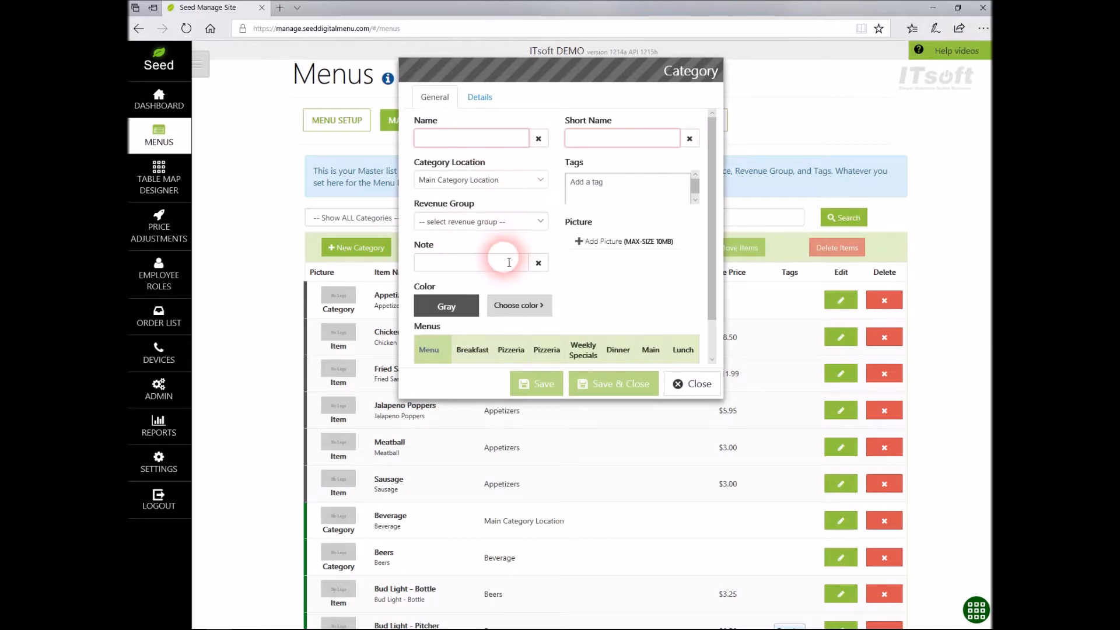
{"action": "left_click", "coordinate": [676, 383]}
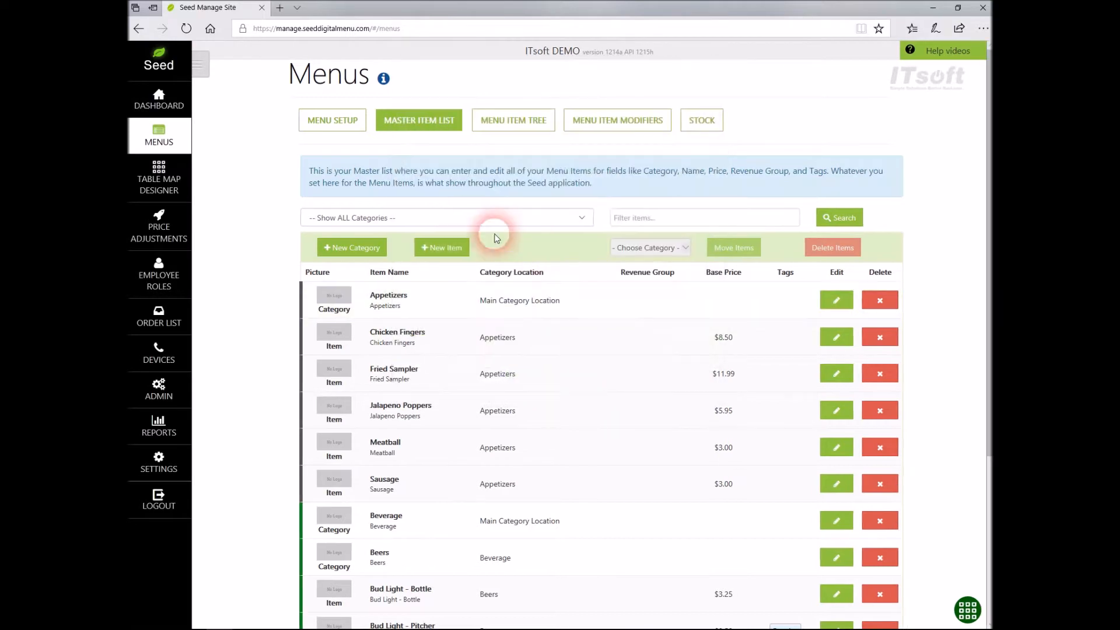
- Examine the new item form, including its category location choices and its modifiers, and leave without saving
{"action": "left_click", "coordinate": [456, 257]}
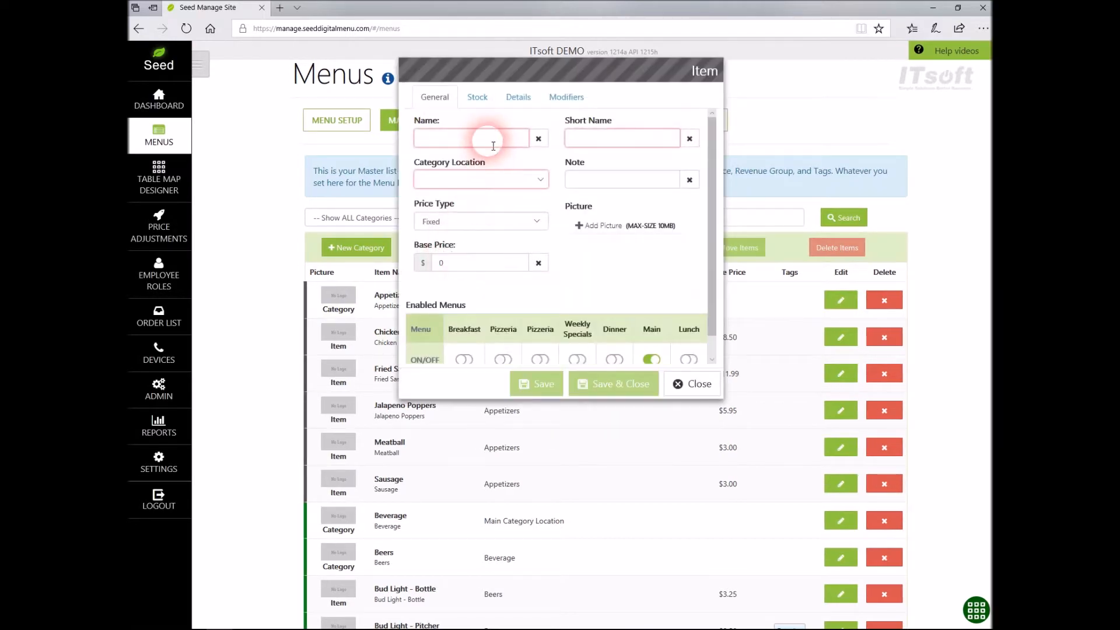
{"action": "left_click", "coordinate": [530, 181]}
{"action": "scroll", "coordinate": [501, 275], "scroll_direction": "down", "scroll_amount": 3}
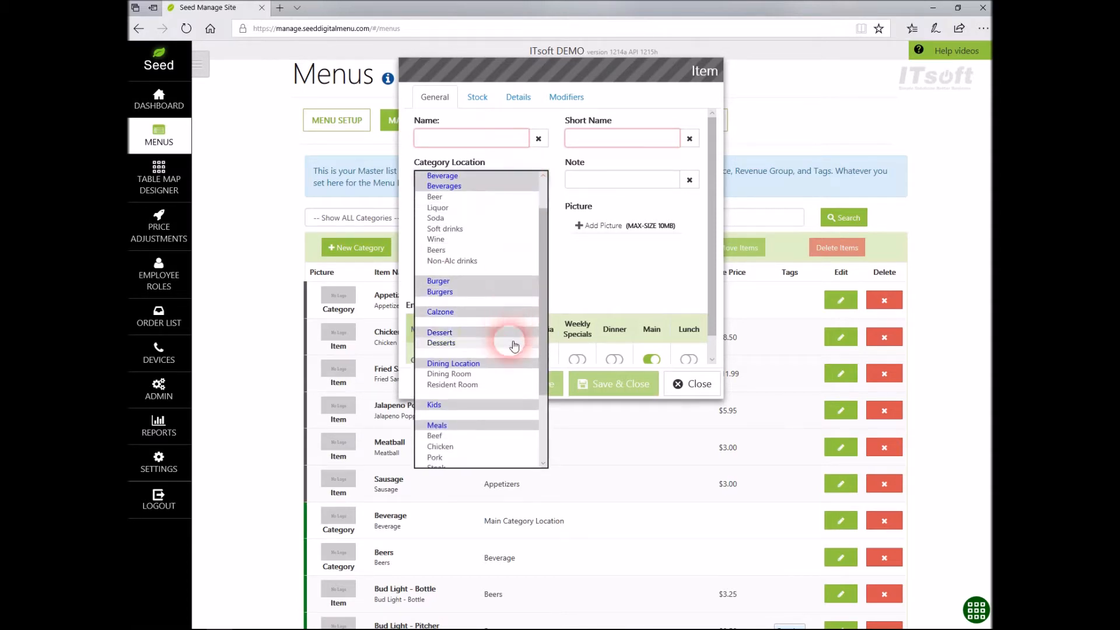
{"action": "scroll", "coordinate": [510, 357], "scroll_direction": "up", "scroll_amount": 3}
{"action": "left_click", "coordinate": [577, 251]}
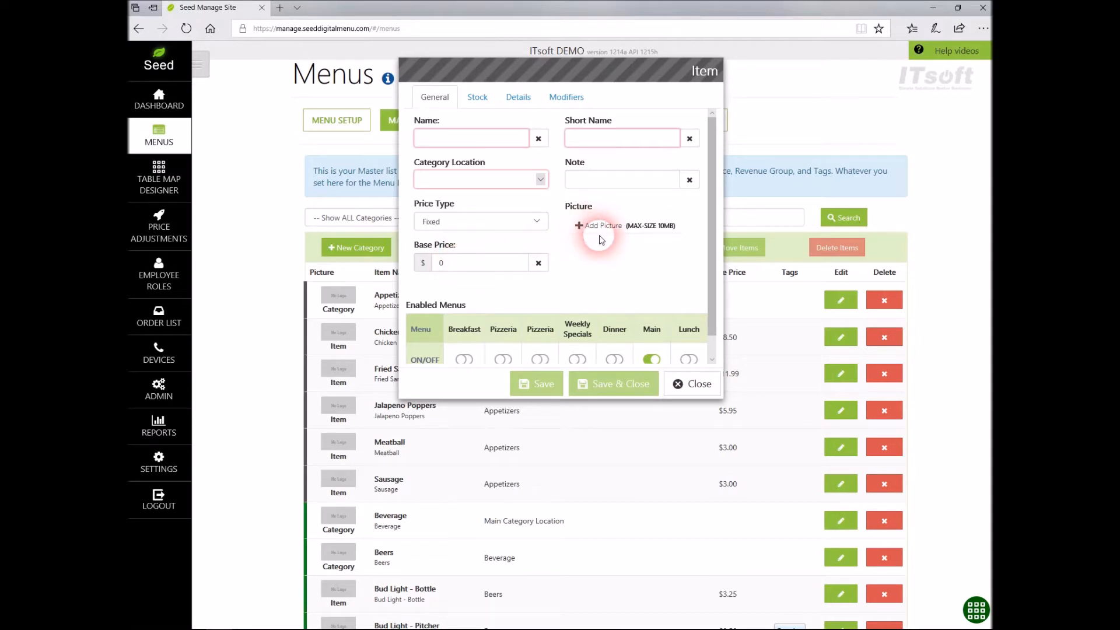
{"action": "left_click", "coordinate": [564, 96]}
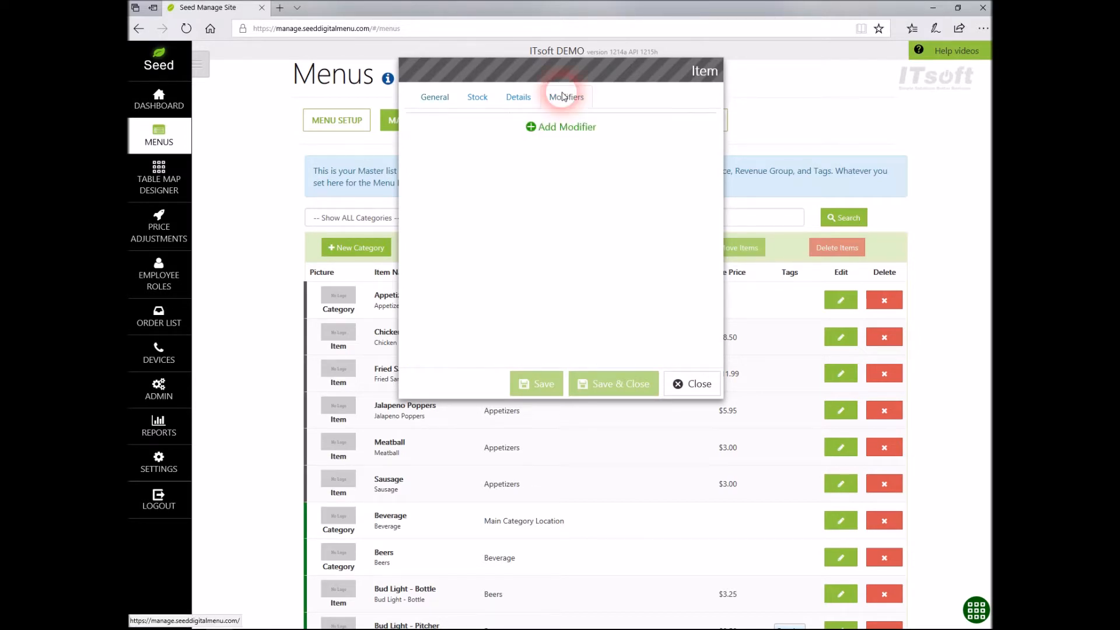
{"action": "left_click", "coordinate": [434, 96]}
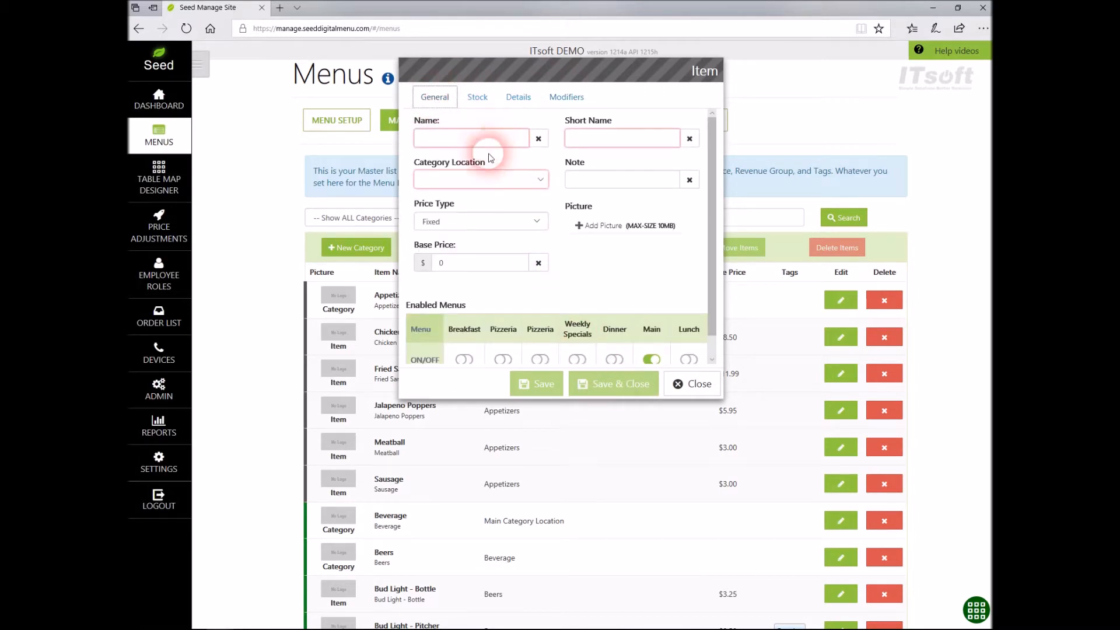
{"action": "left_click", "coordinate": [496, 179]}
{"action": "left_click", "coordinate": [495, 179]}
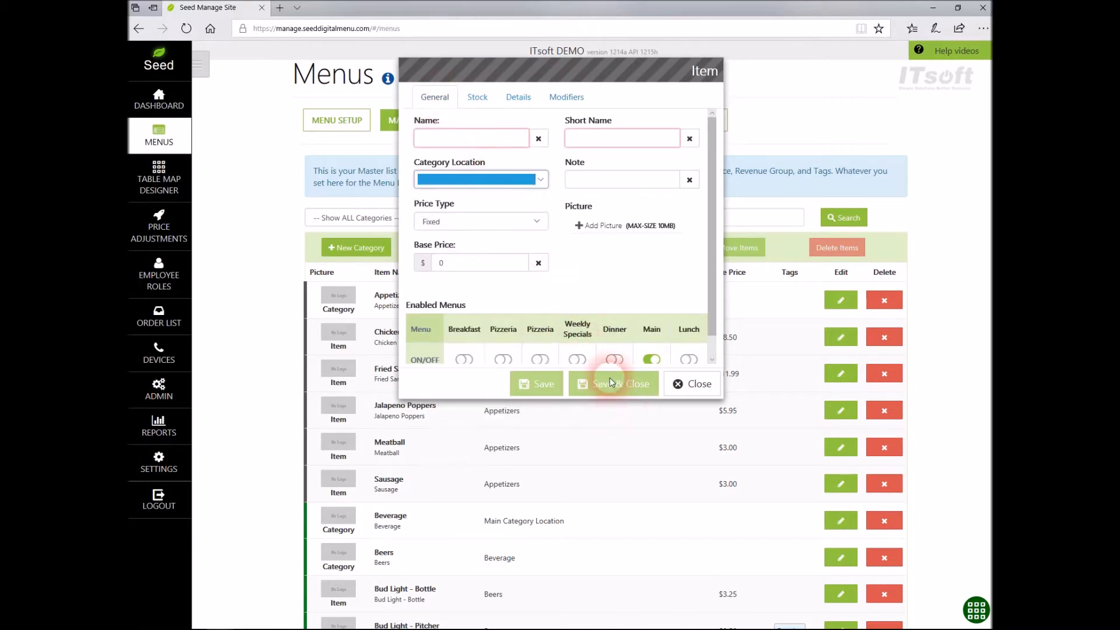
{"action": "left_click", "coordinate": [699, 387]}
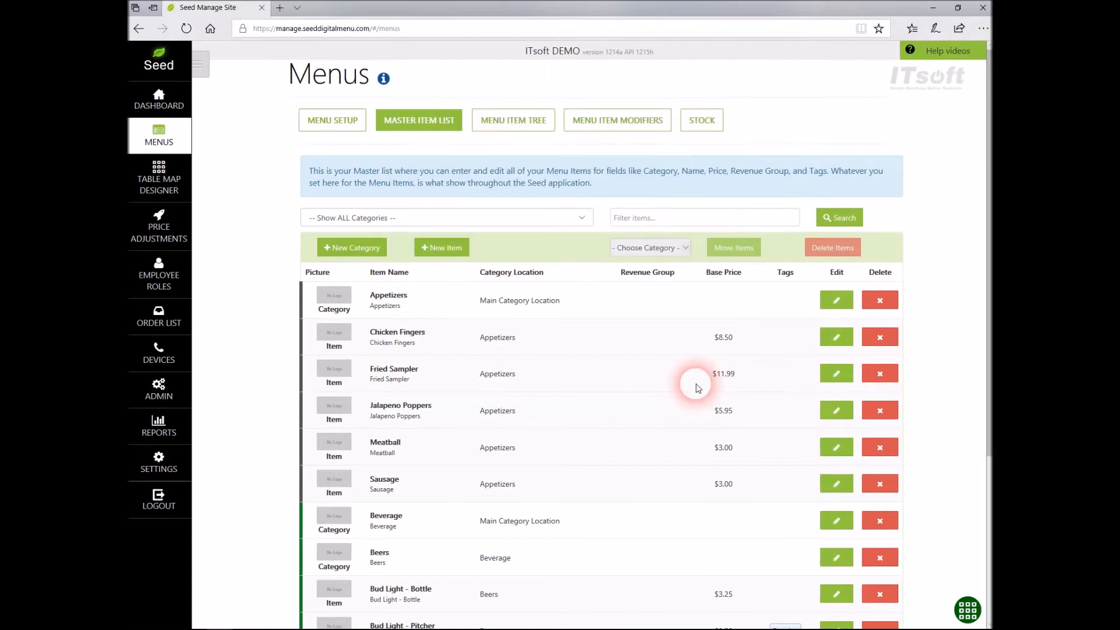
- Go to the menu item modifiers and examine the settings for a new modifier, leaving without creating one
{"action": "left_click", "coordinate": [629, 126]}
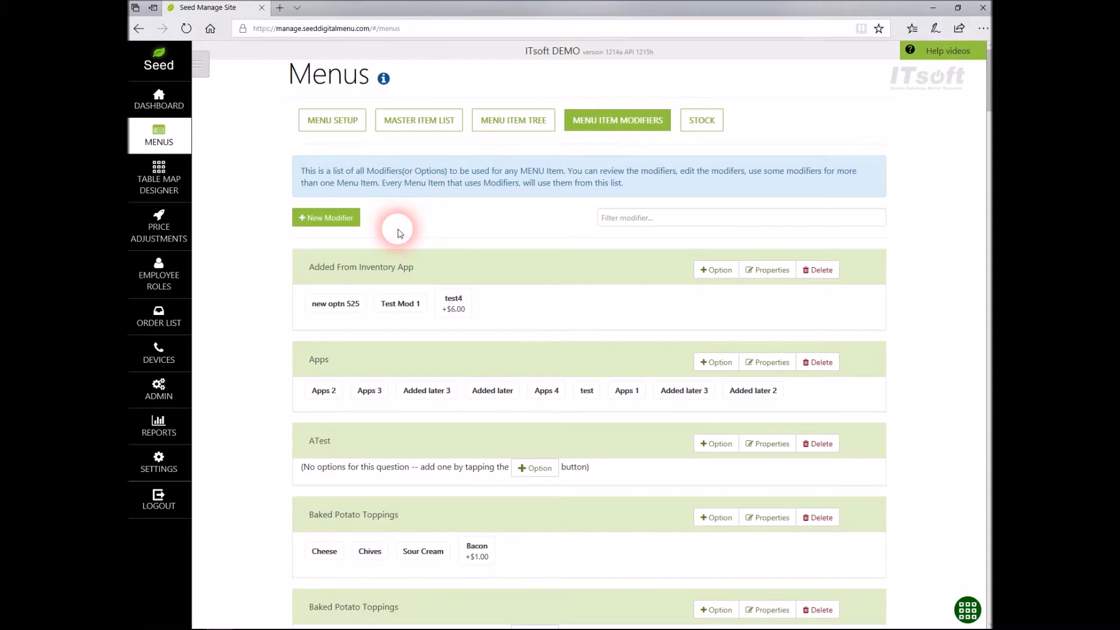
{"action": "left_click", "coordinate": [352, 226]}
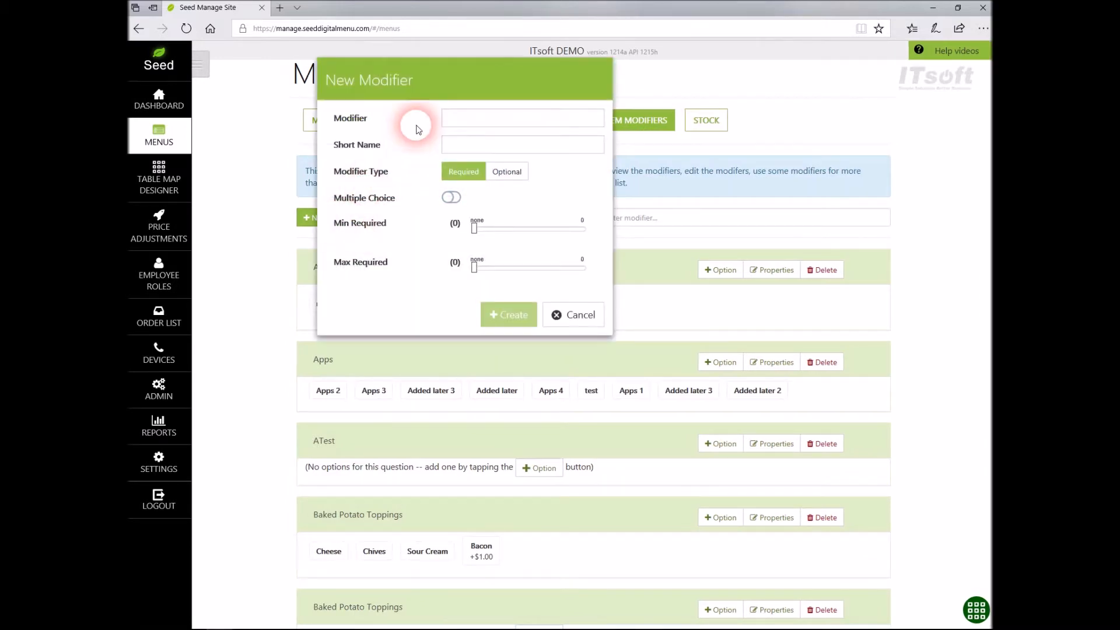
{"action": "left_click", "coordinate": [467, 119]}
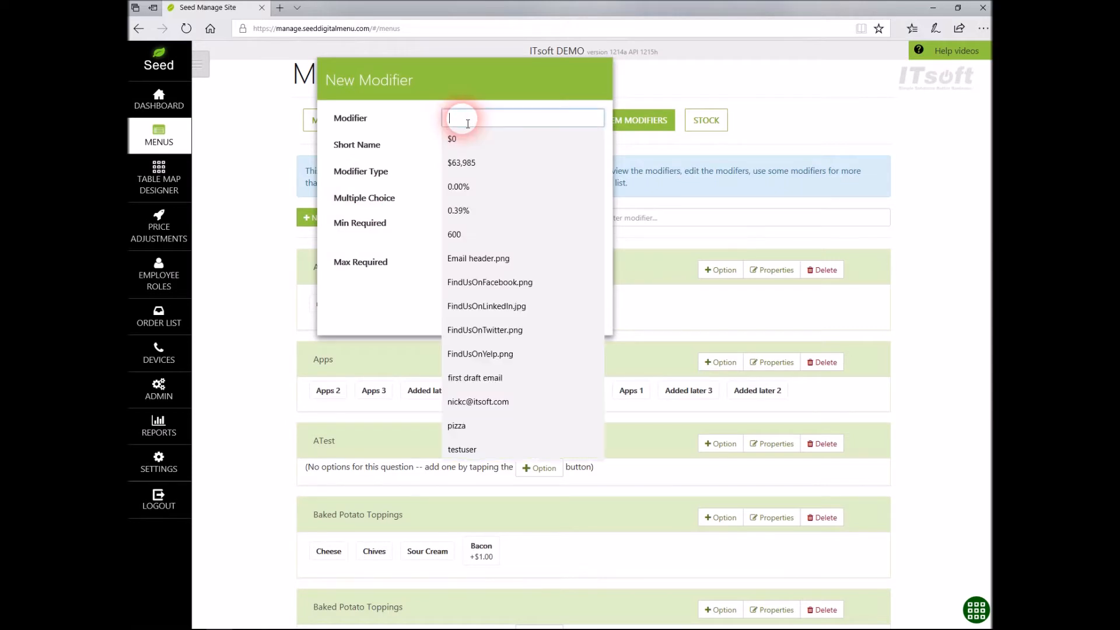
{"action": "left_click", "coordinate": [413, 131]}
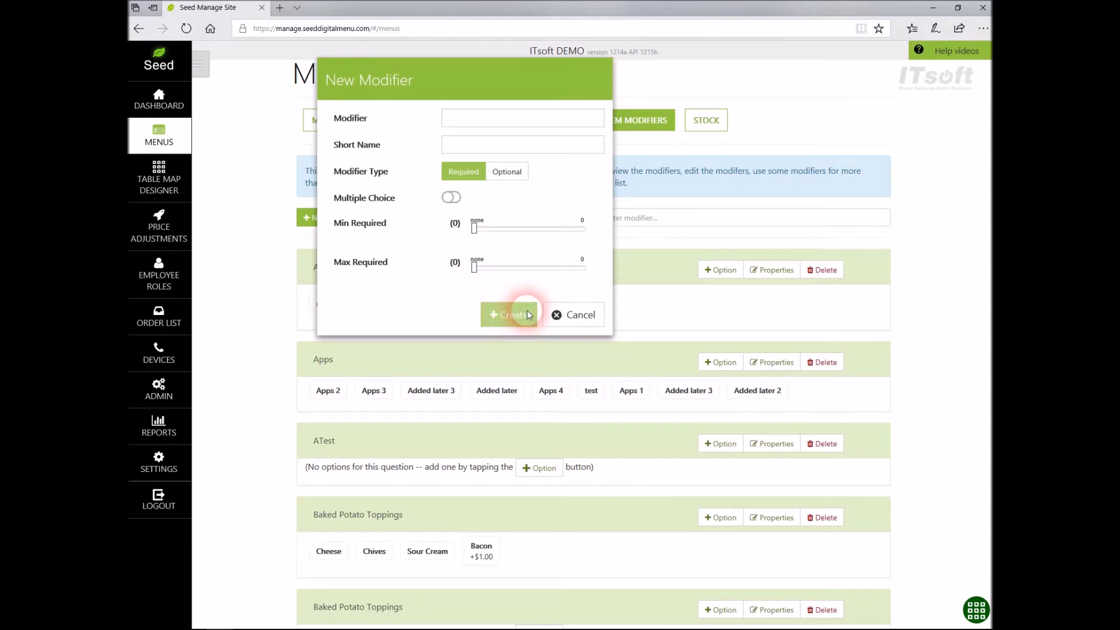
{"action": "left_click", "coordinate": [573, 315]}
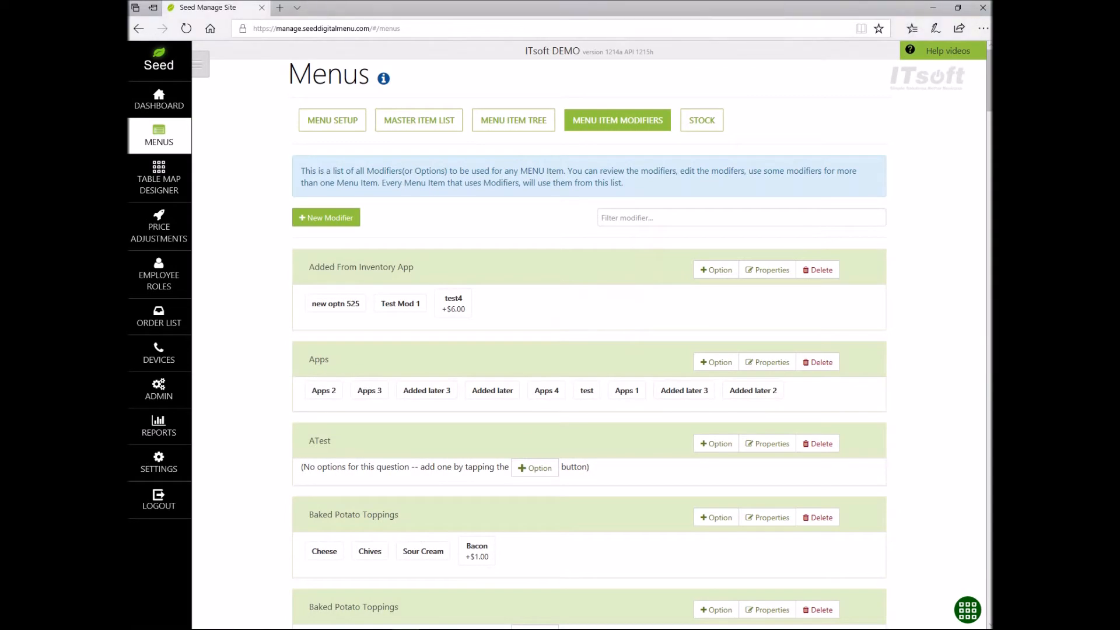
- Add a Medium option priced at $13.99 to the Pizza Size modifier that already contains Large and Personal
{"action": "scroll", "coordinate": [908, 267], "scroll_direction": "down", "scroll_amount": 20}
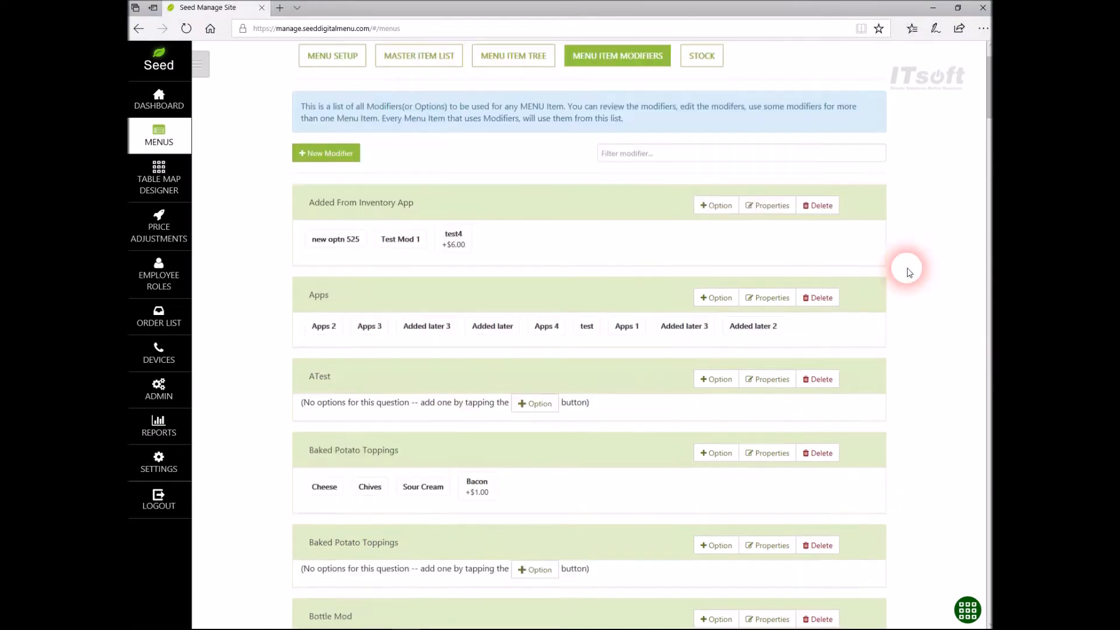
{"action": "scroll", "coordinate": [907, 268], "scroll_direction": "down", "scroll_amount": 20}
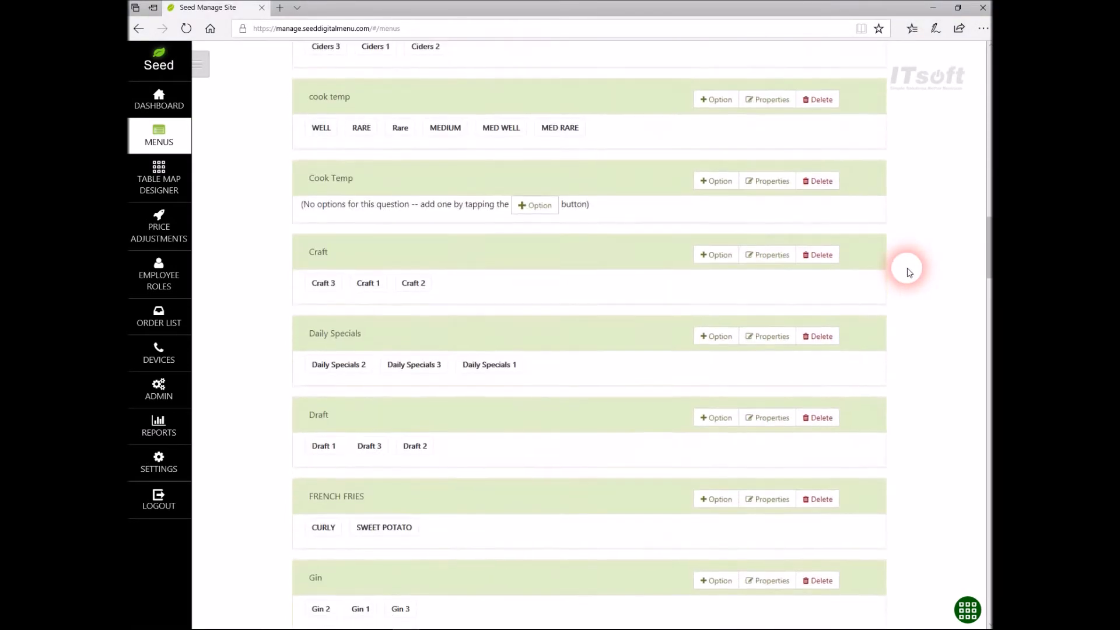
{"action": "scroll", "coordinate": [908, 268], "scroll_direction": "down", "scroll_amount": 2}
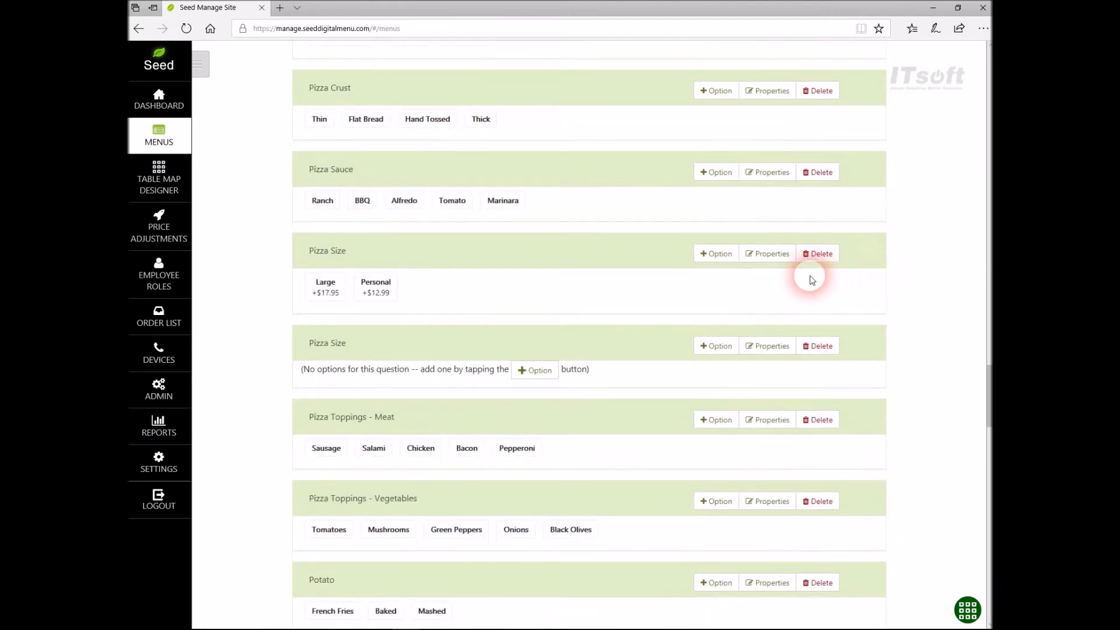
{"action": "left_click_drag", "start_coordinate": [344, 250], "coordinate": [288, 246]}
{"action": "left_click", "coordinate": [465, 280]}
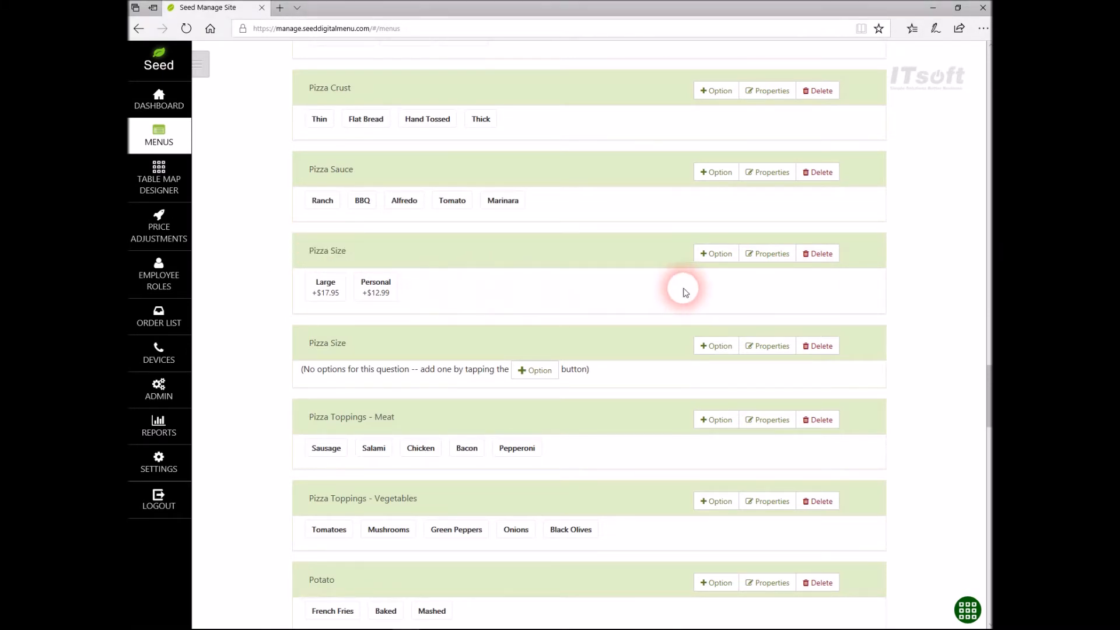
{"action": "left_click", "coordinate": [714, 256]}
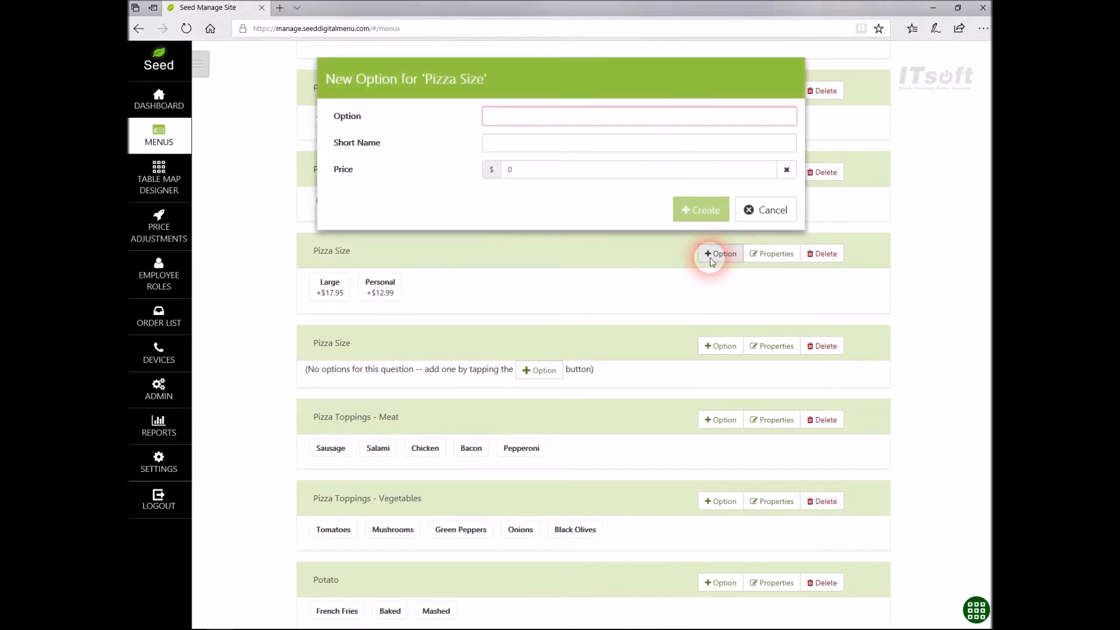
{"action": "left_click", "coordinate": [536, 116]}
{"action": "type", "text": "Medium"}
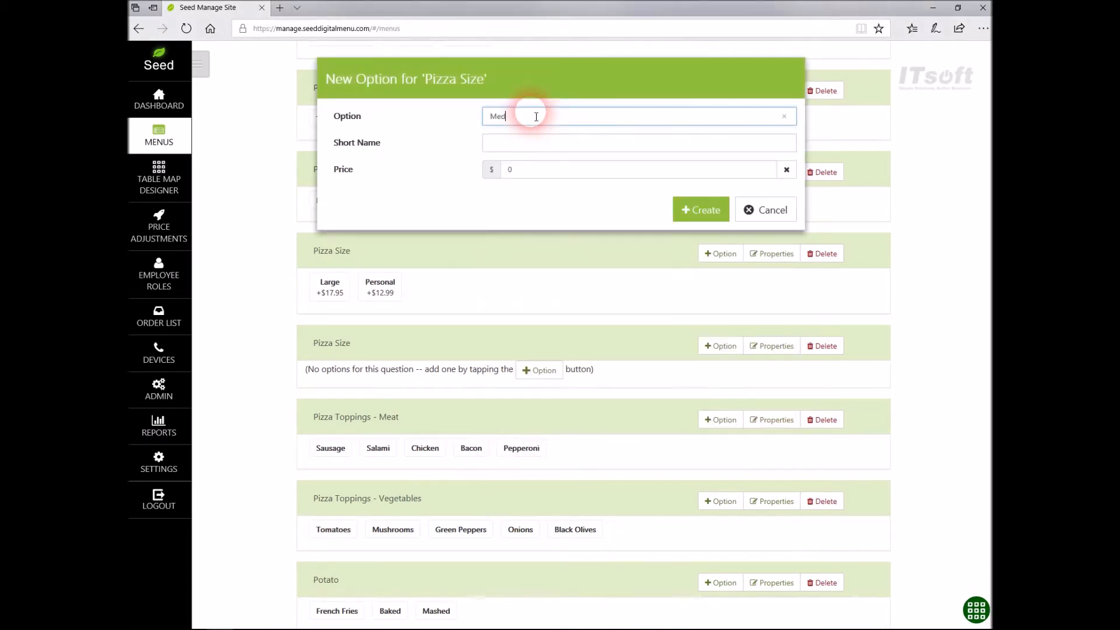
{"action": "left_click", "coordinate": [528, 169]}
{"action": "type", "text": "13.99"}
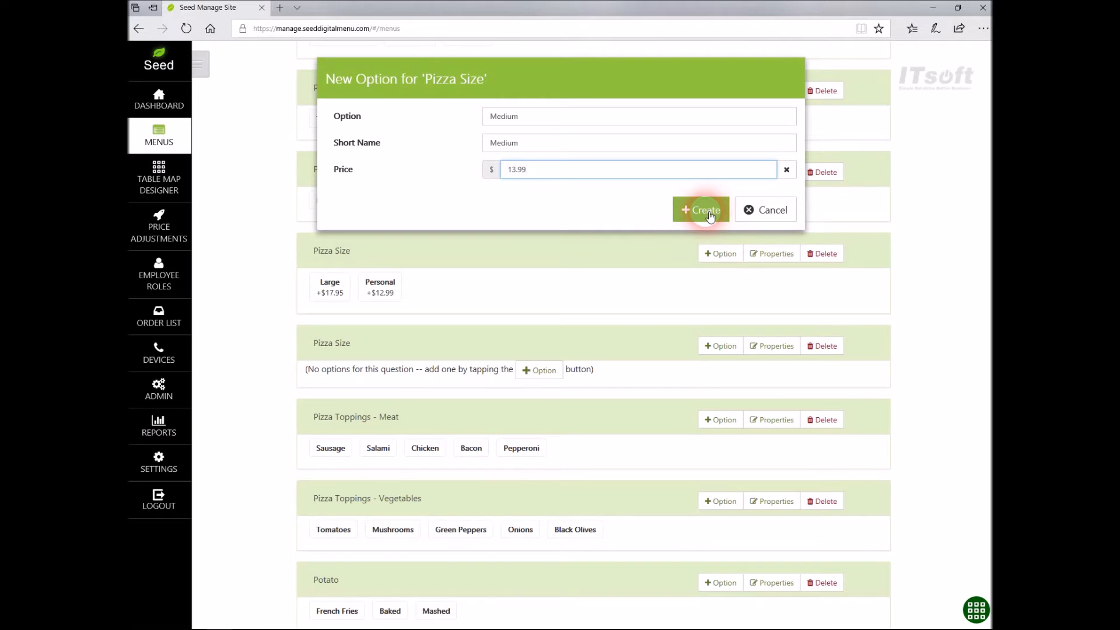
{"action": "left_click", "coordinate": [710, 214]}
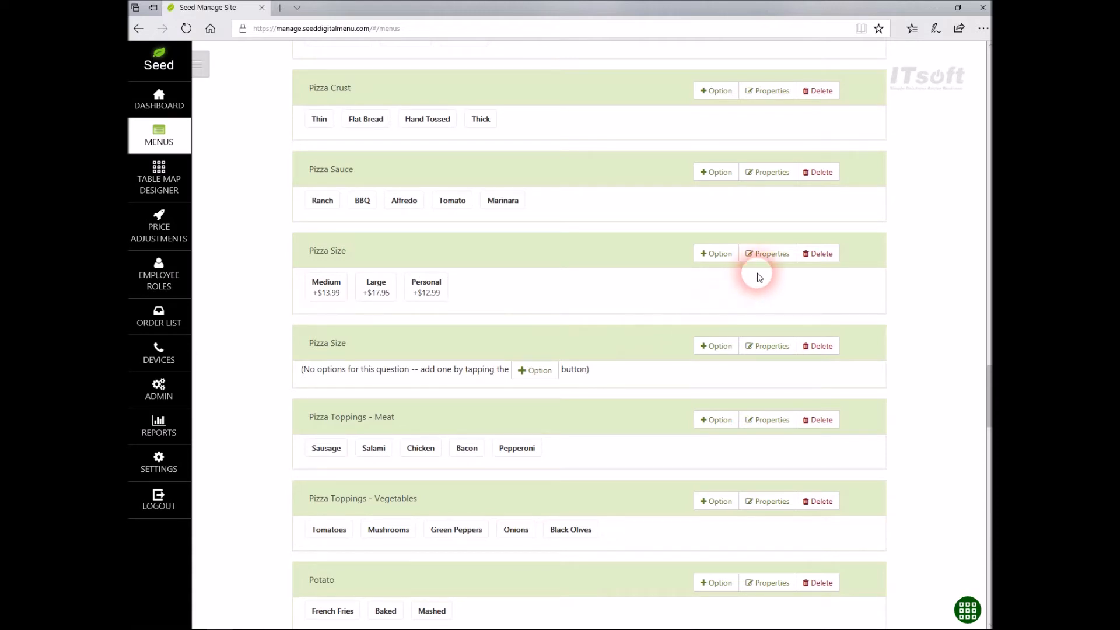
- Assign the Classic Pepperoni Pizza item to the Pizza Size modifier in its properties and save
{"action": "left_click", "coordinate": [767, 262]}
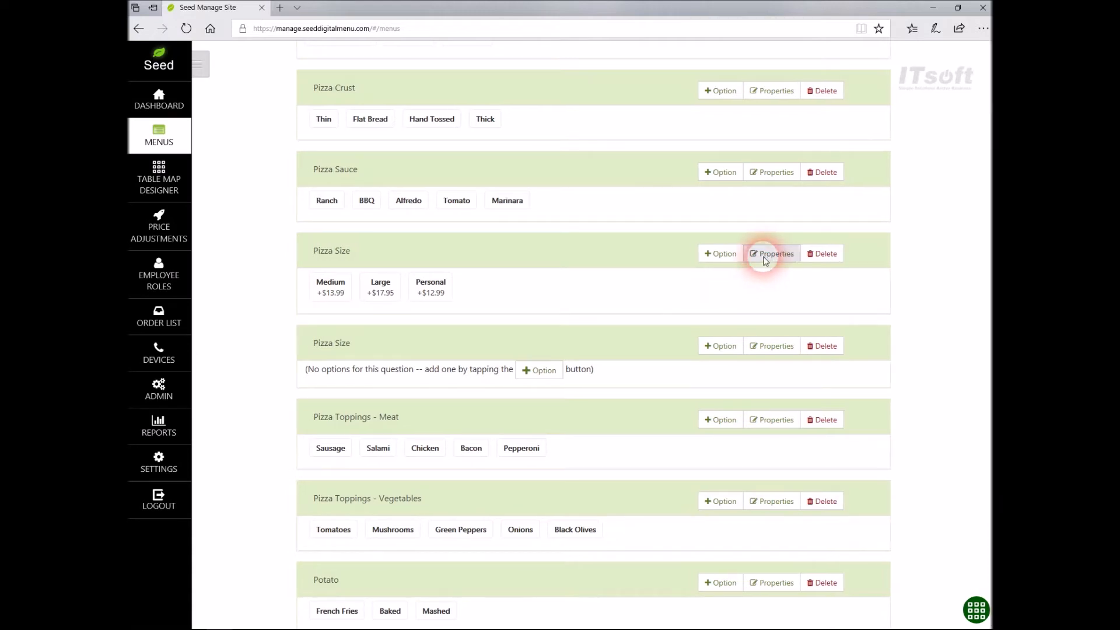
{"action": "left_click", "coordinate": [598, 361]}
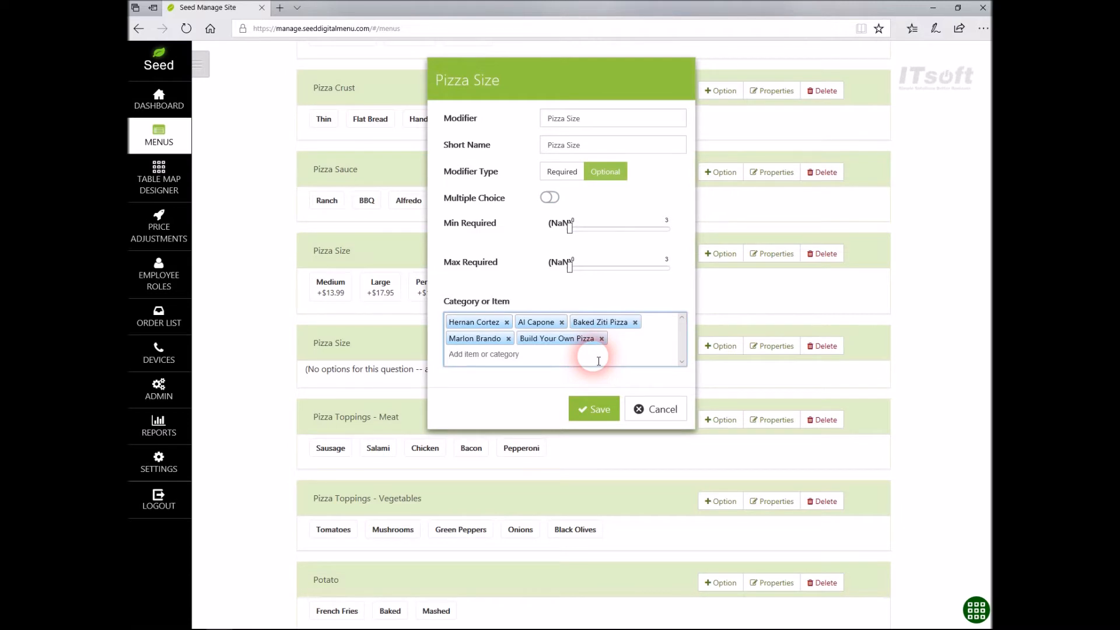
{"action": "type", "text": "Classic"}
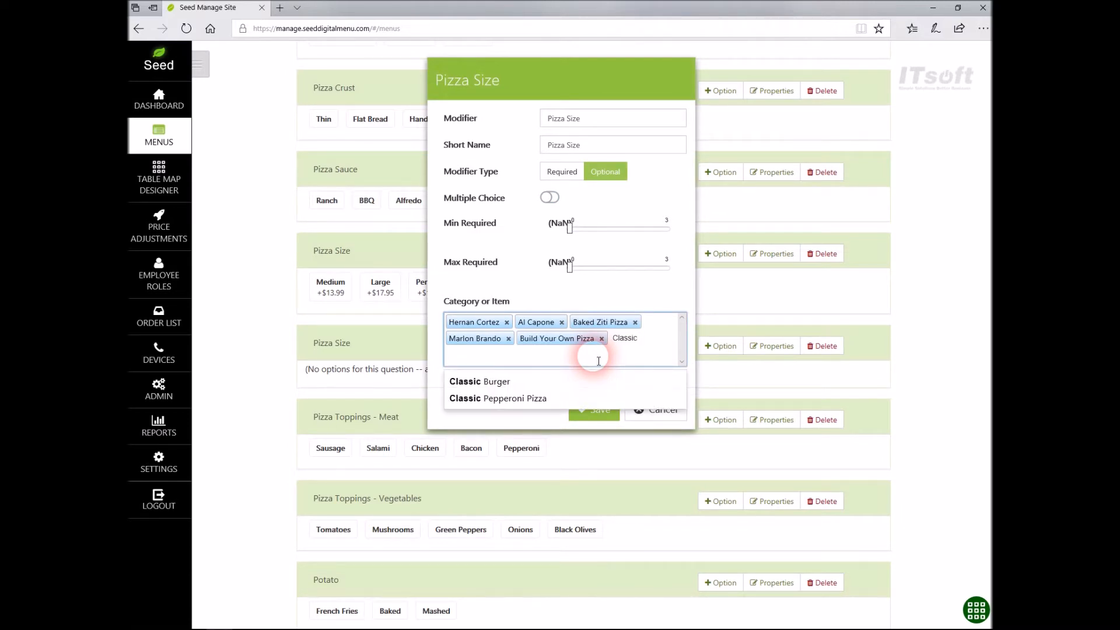
{"action": "left_click", "coordinate": [533, 399]}
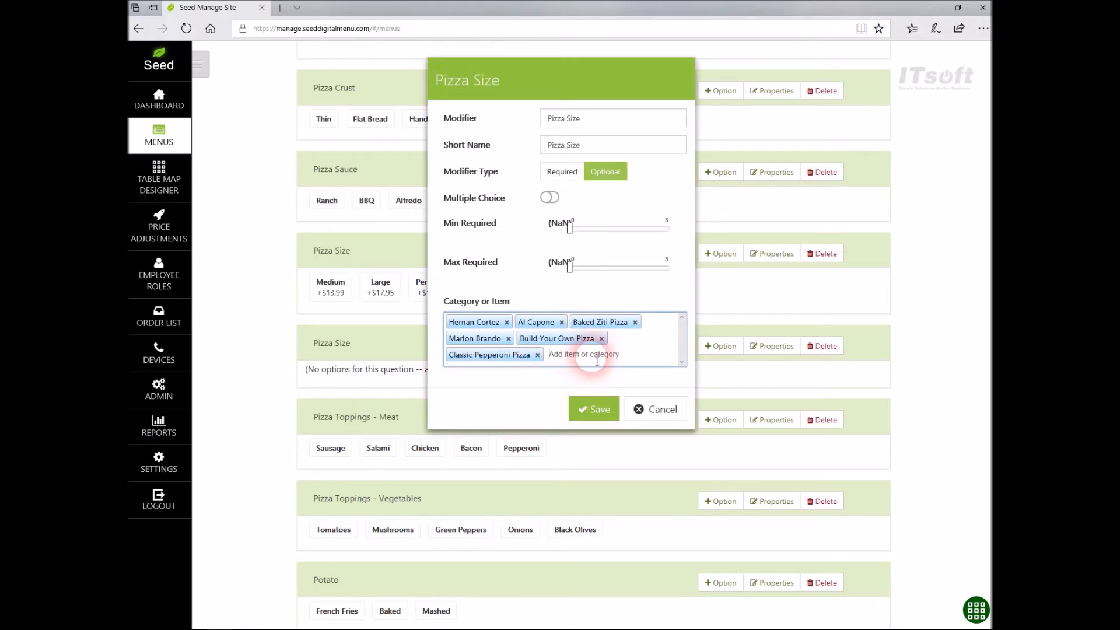
{"action": "left_click", "coordinate": [595, 410]}
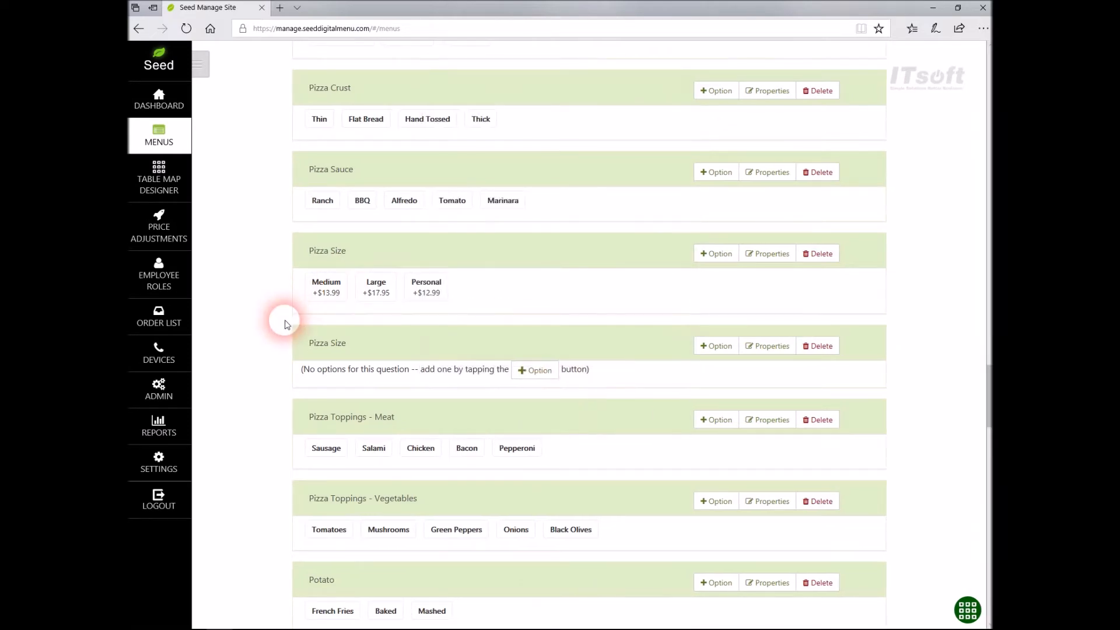
- Filter the master item list for "classic pepperoni" and open the Classic Pepperoni Pizza item's modifiers for editing
{"action": "scroll", "coordinate": [282, 321], "scroll_direction": "up", "scroll_amount": 20}
{"action": "scroll", "coordinate": [282, 323], "scroll_direction": "up", "scroll_amount": 15}
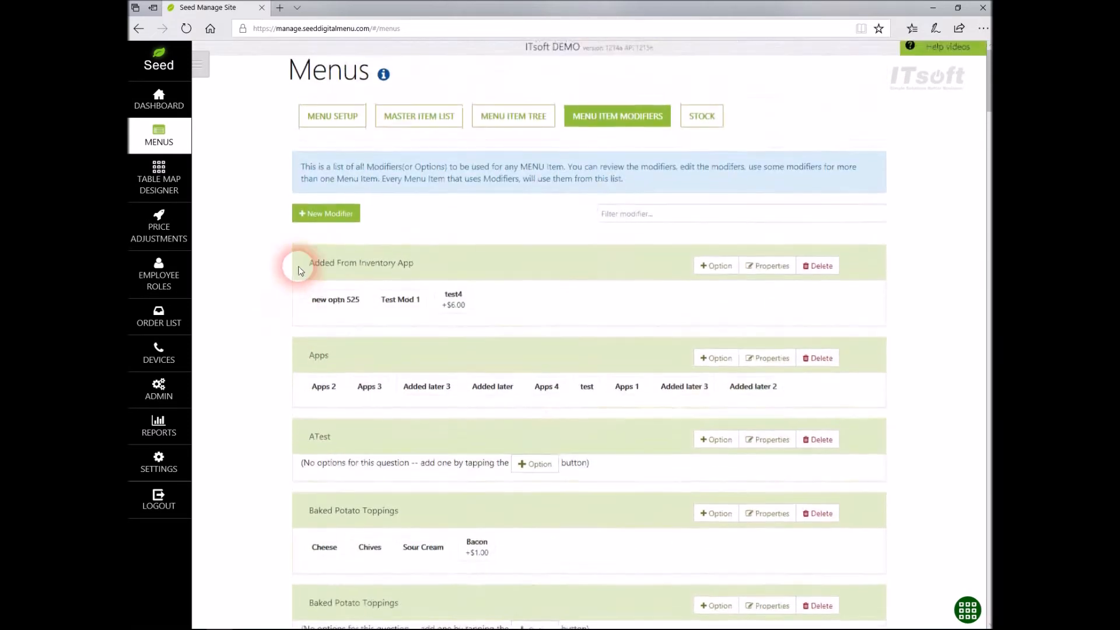
{"action": "left_click", "coordinate": [430, 122]}
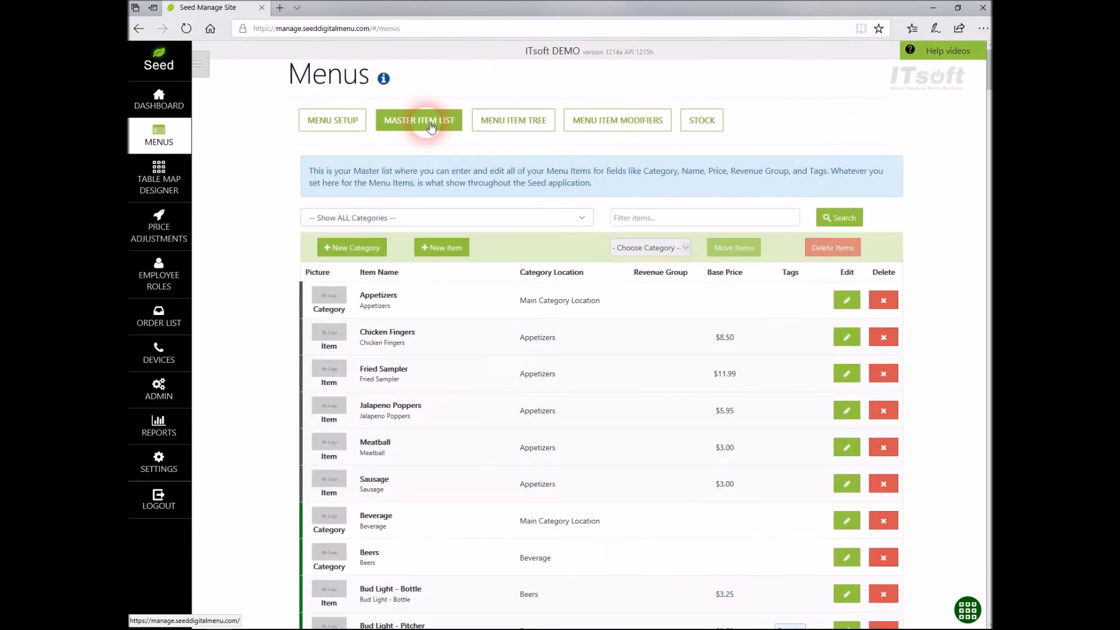
{"action": "left_click", "coordinate": [661, 221]}
{"action": "type", "text": "classic pepperoni"}
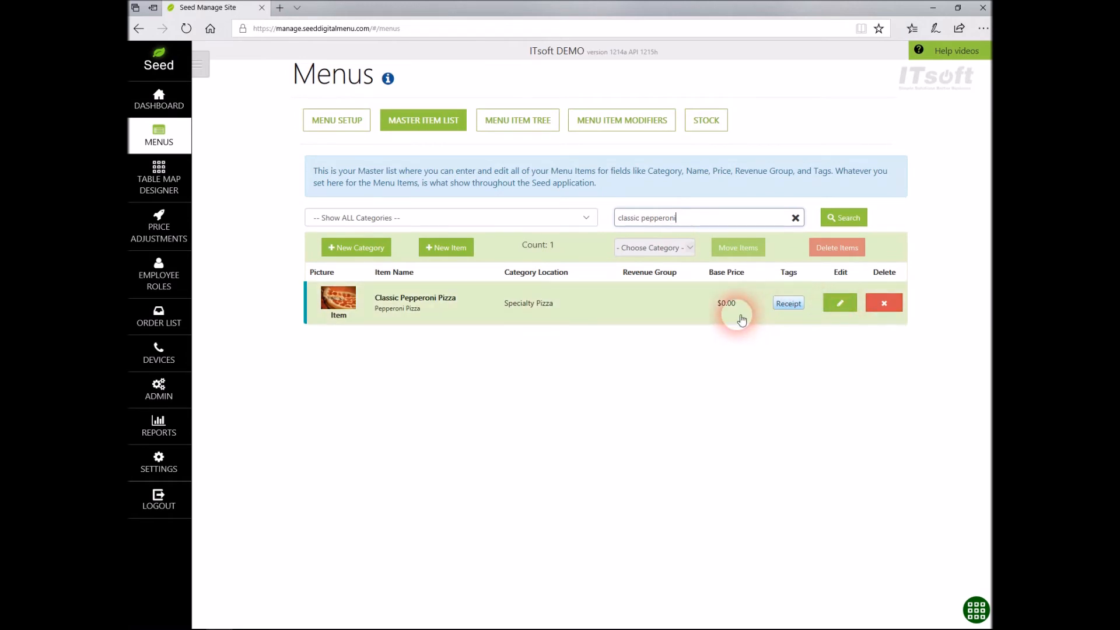
{"action": "left_click", "coordinate": [840, 303]}
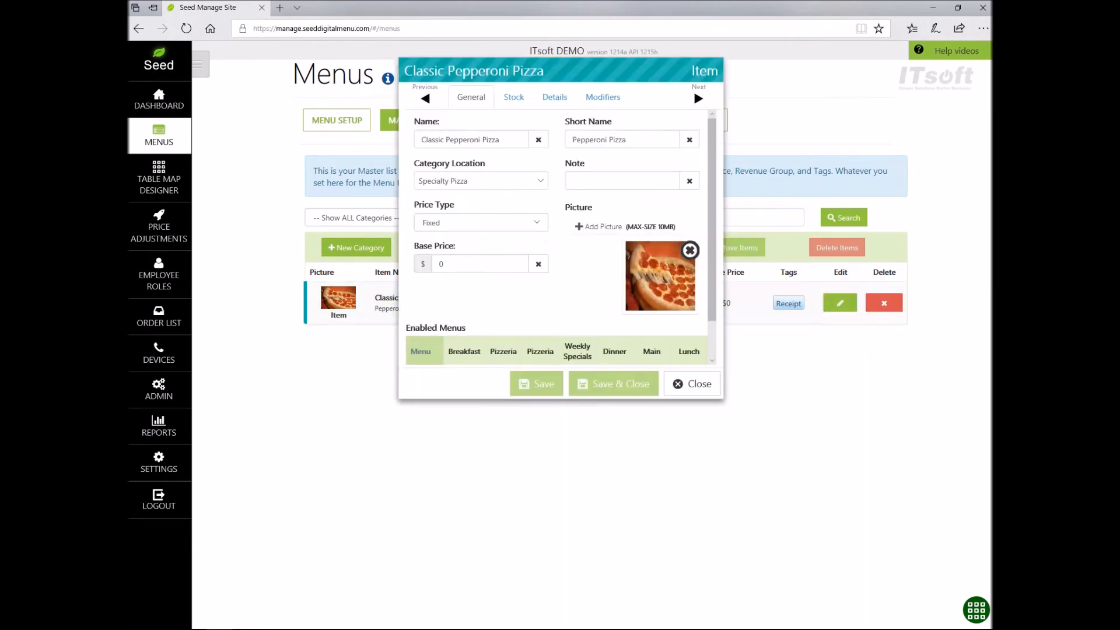
{"action": "left_click", "coordinate": [655, 133]}
{"action": "left_click", "coordinate": [607, 99]}
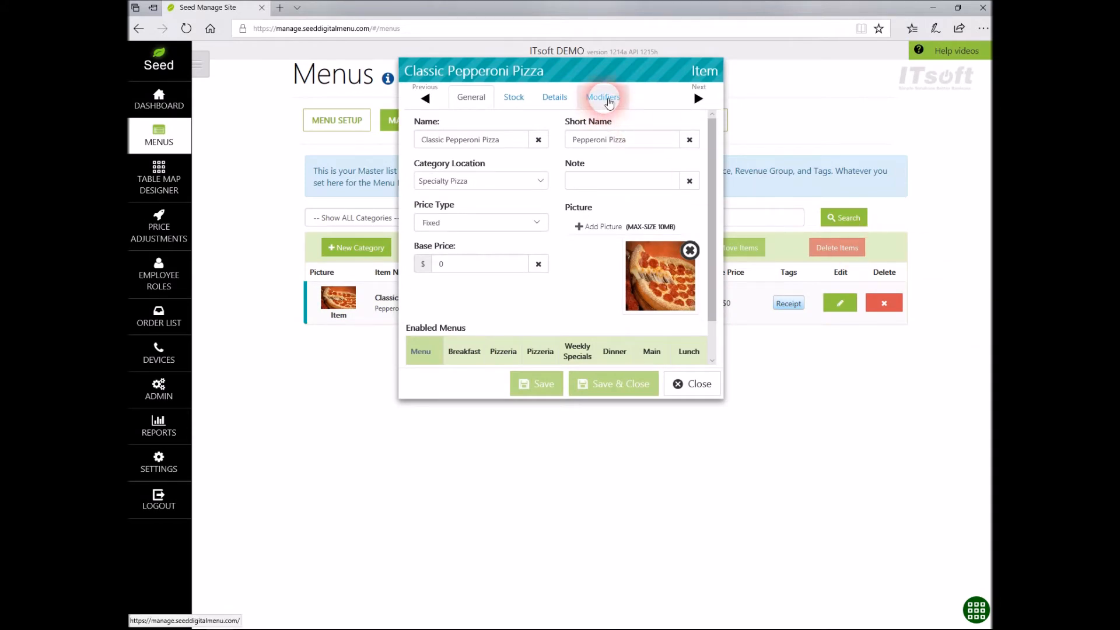
- Remove the Pizza Size modifier from Classic Pepperoni Pizza and add the same modifier back
{"action": "left_click", "coordinate": [547, 158]}
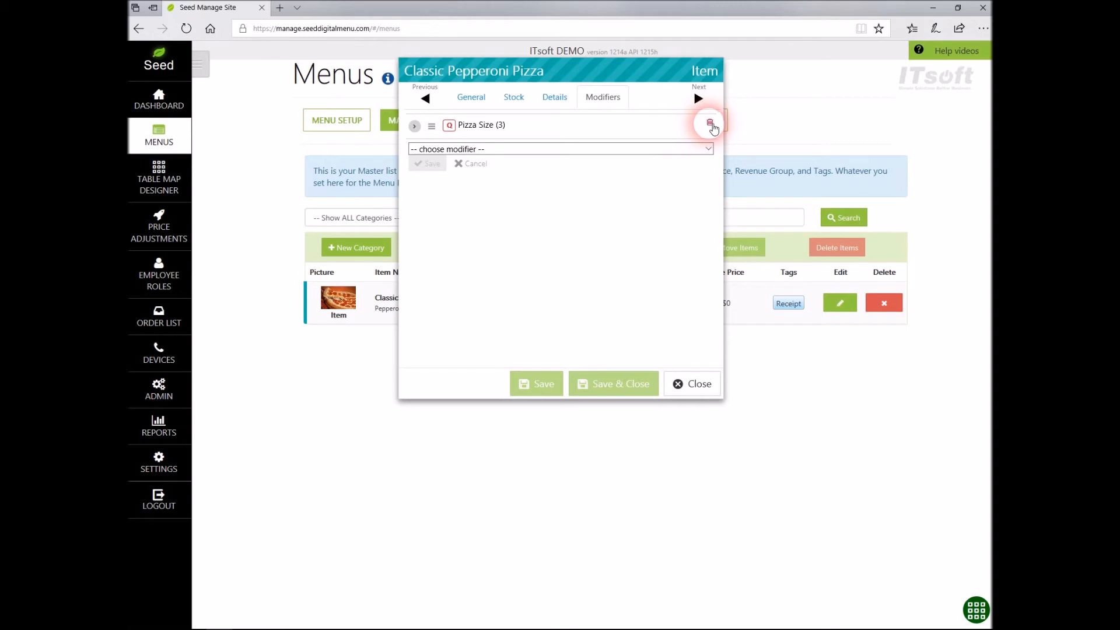
{"action": "left_click", "coordinate": [711, 124]}
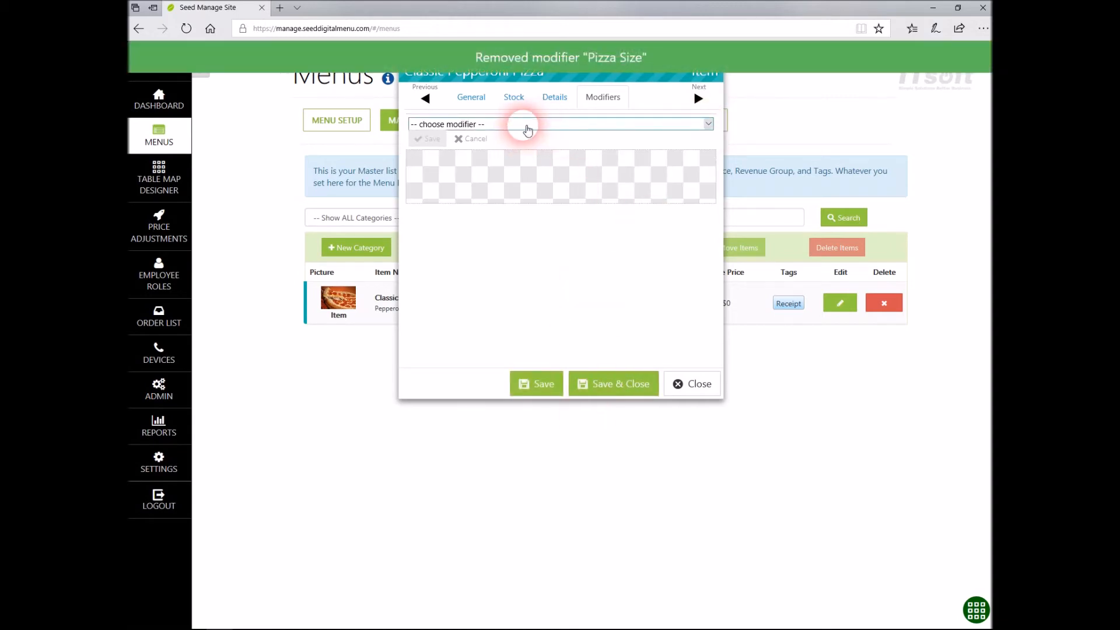
{"action": "left_click", "coordinate": [553, 124]}
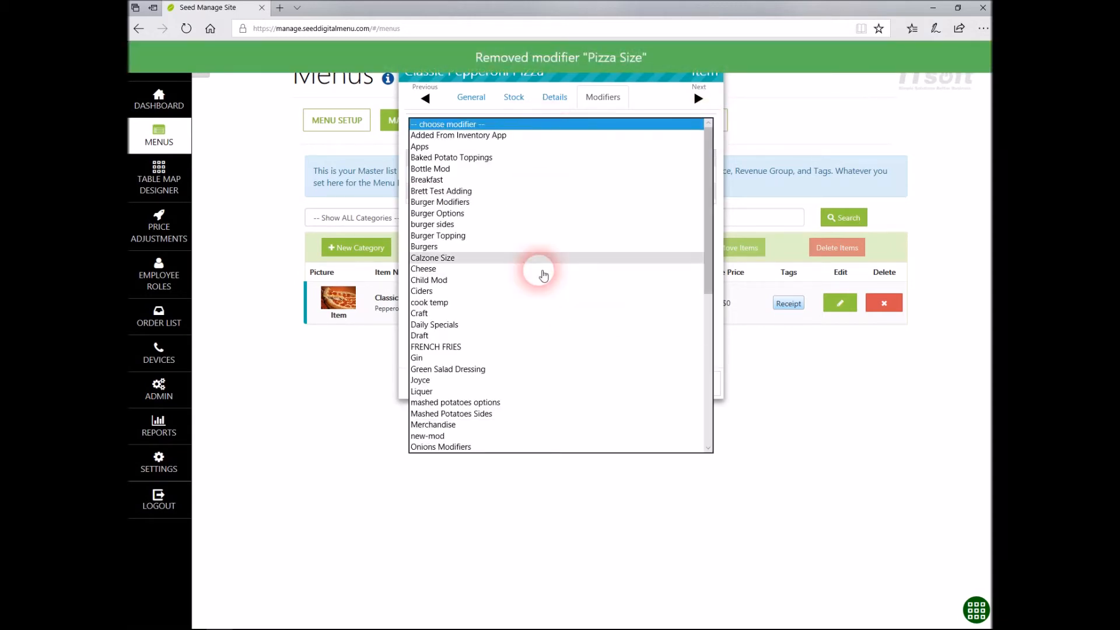
{"action": "scroll", "coordinate": [545, 378], "scroll_direction": "down", "scroll_amount": 5}
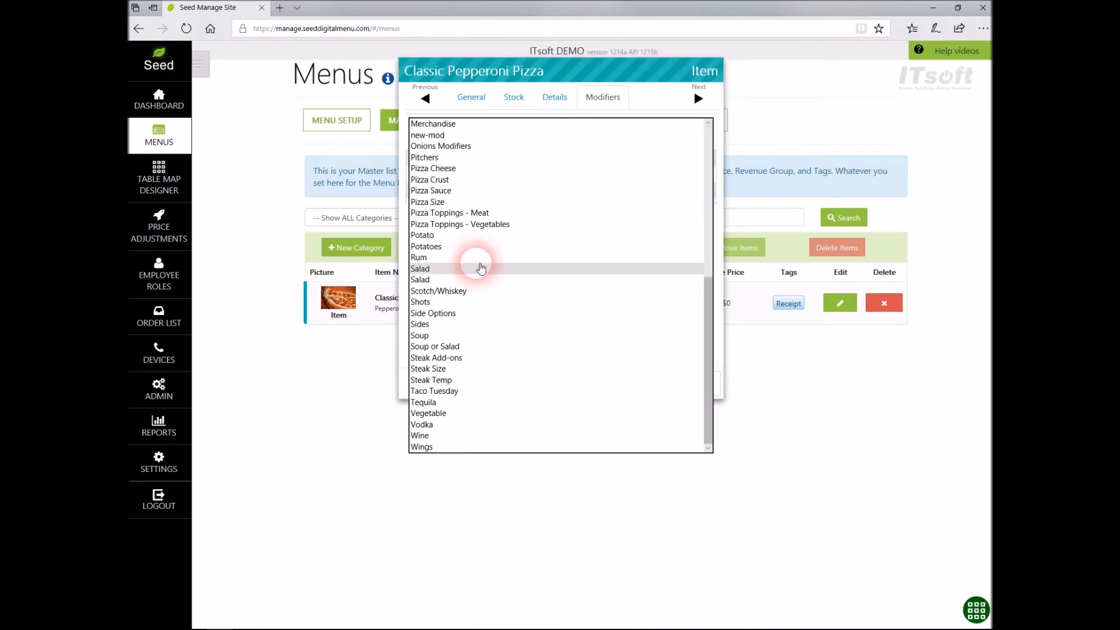
{"action": "left_click", "coordinate": [443, 202]}
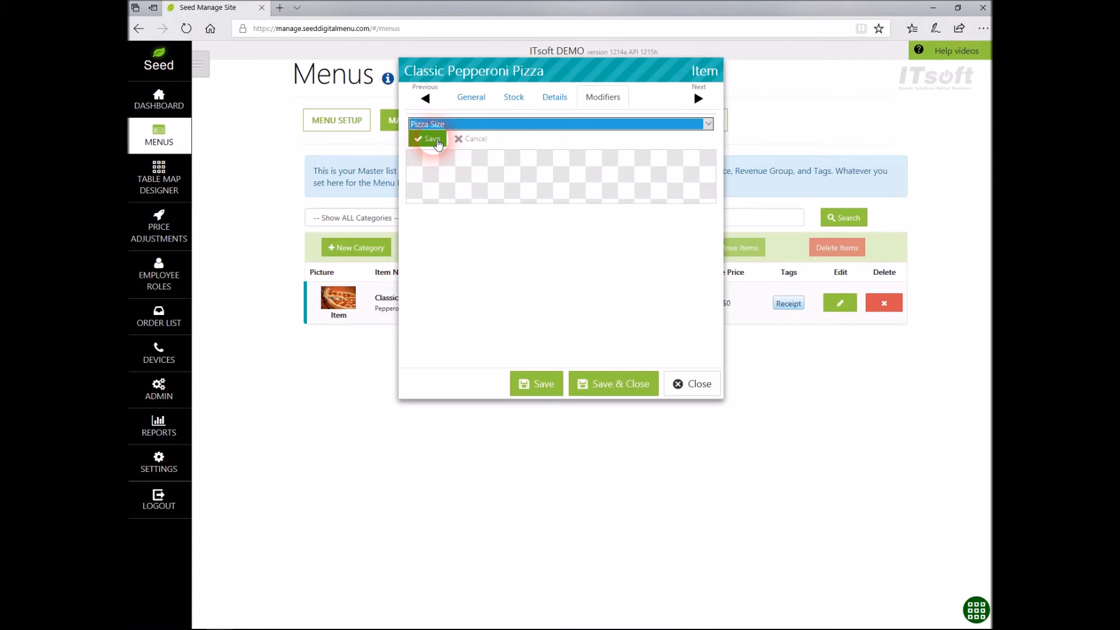
{"action": "left_click", "coordinate": [431, 139]}
- Add the Pizza Crust modifier to the Classic Pepperoni Pizza item
{"action": "left_click", "coordinate": [581, 154]}
{"action": "left_click", "coordinate": [577, 154]}
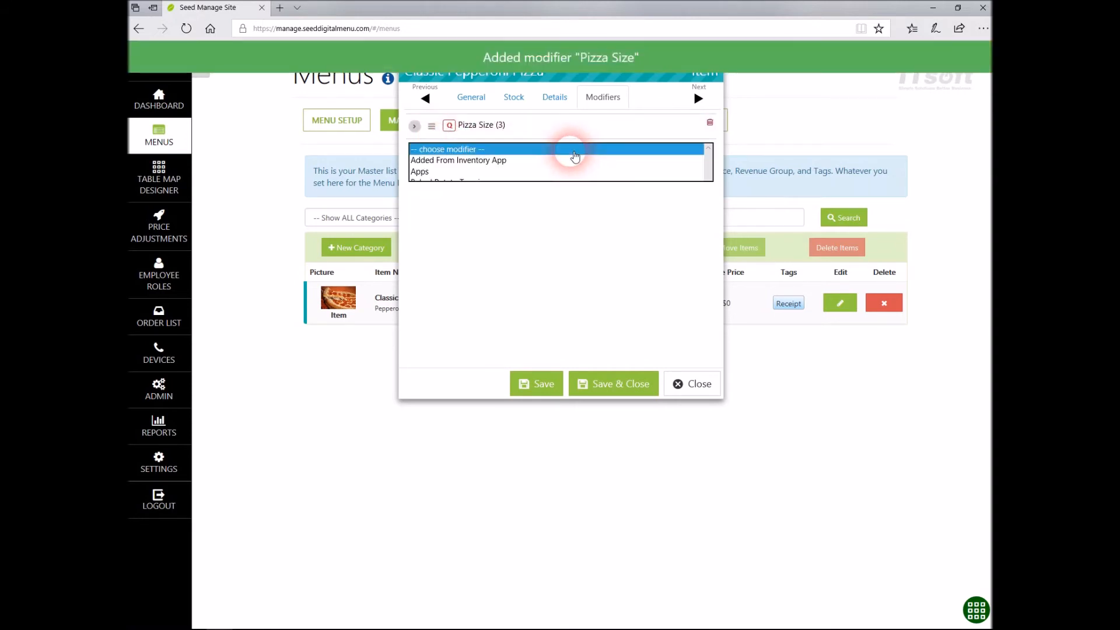
{"action": "scroll", "coordinate": [568, 298], "scroll_direction": "down", "scroll_amount": 8}
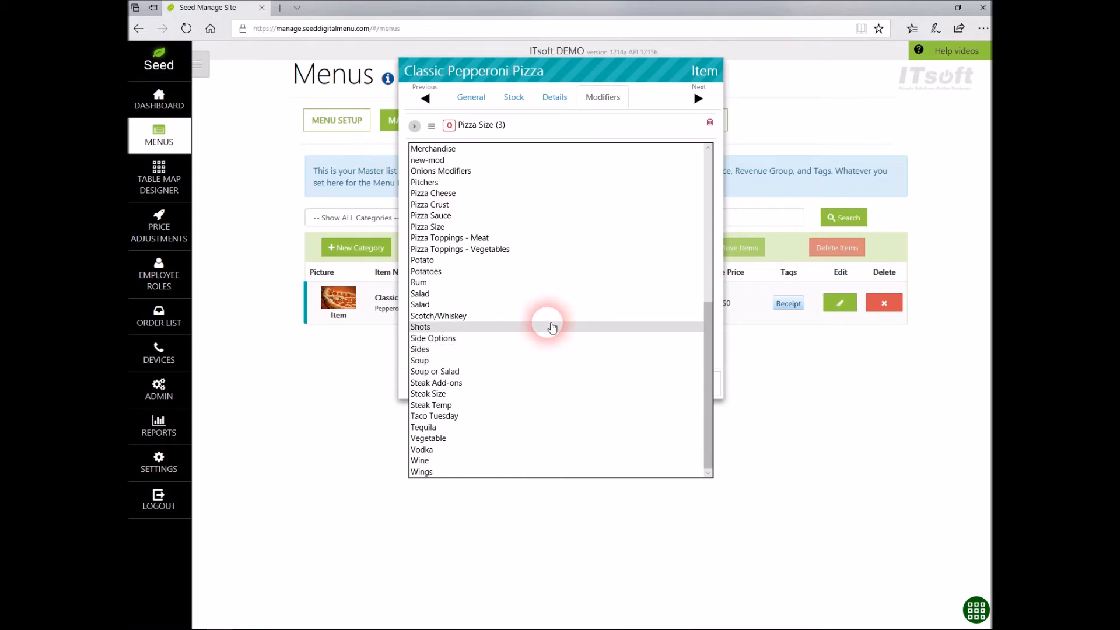
{"action": "scroll", "coordinate": [545, 321], "scroll_direction": "up", "scroll_amount": 2}
{"action": "left_click", "coordinate": [476, 255]}
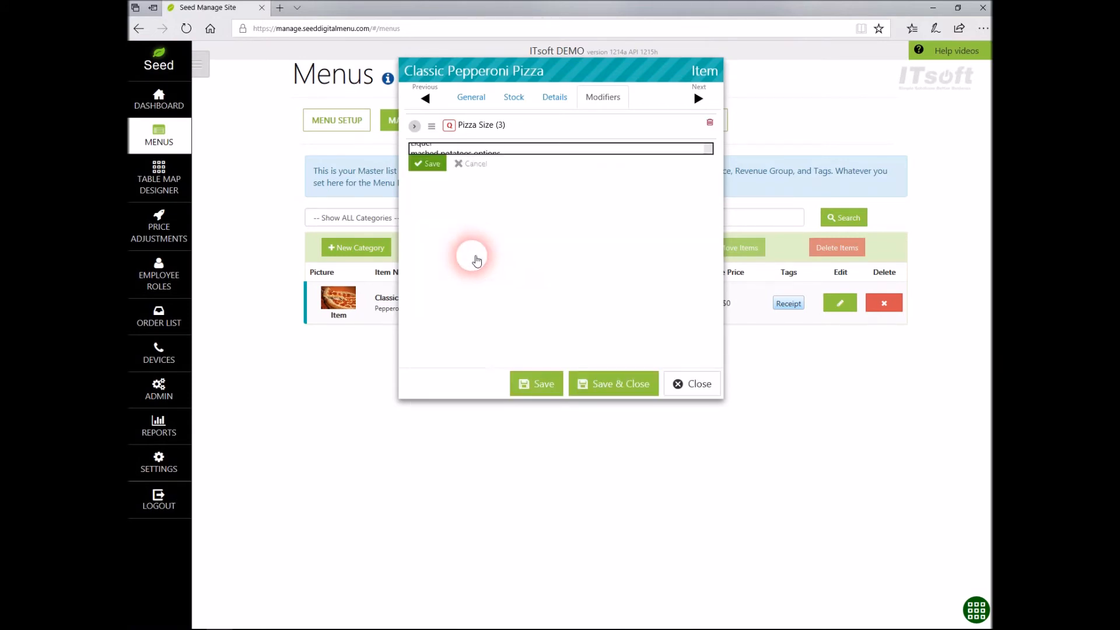
{"action": "left_click", "coordinate": [427, 163]}
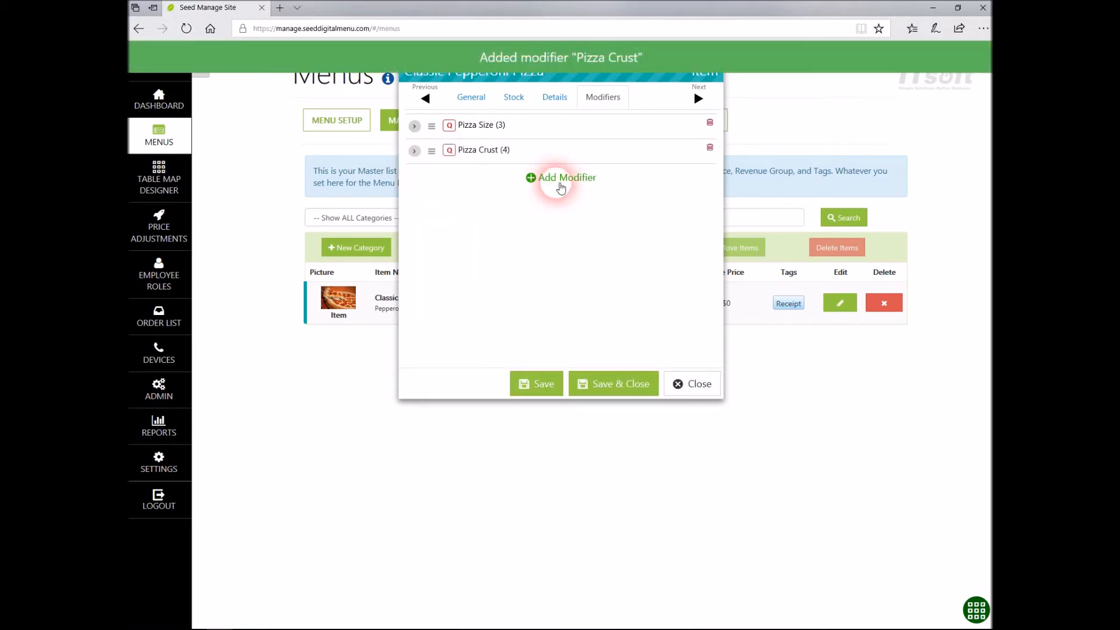
- Add the Pizza Cheese modifier to Classic Pepperoni Pizza, then save and close the item
{"action": "left_click", "coordinate": [562, 175]}
{"action": "left_click", "coordinate": [463, 175]}
{"action": "scroll", "coordinate": [478, 353], "scroll_direction": "down", "scroll_amount": 10}
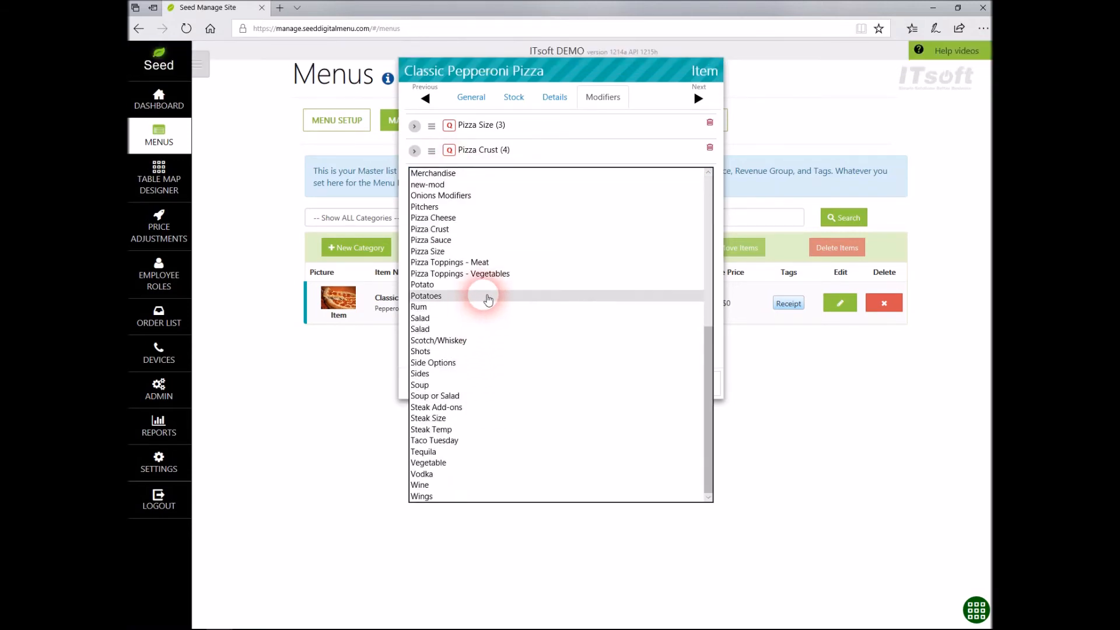
{"action": "left_click", "coordinate": [443, 217]}
{"action": "left_click", "coordinate": [425, 186]}
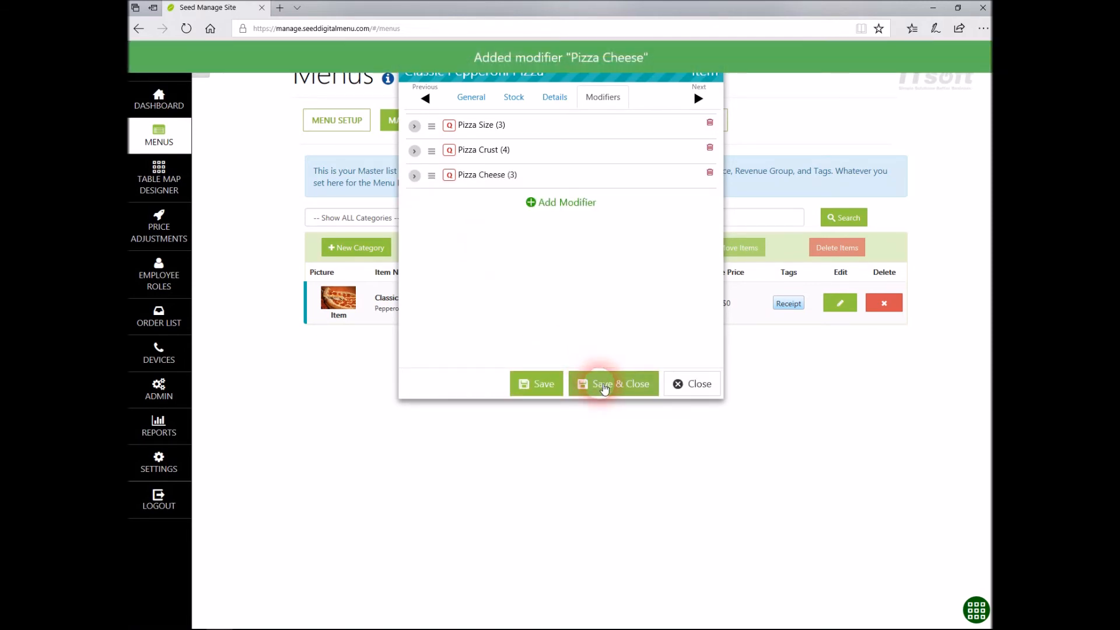
{"action": "left_click", "coordinate": [603, 387]}
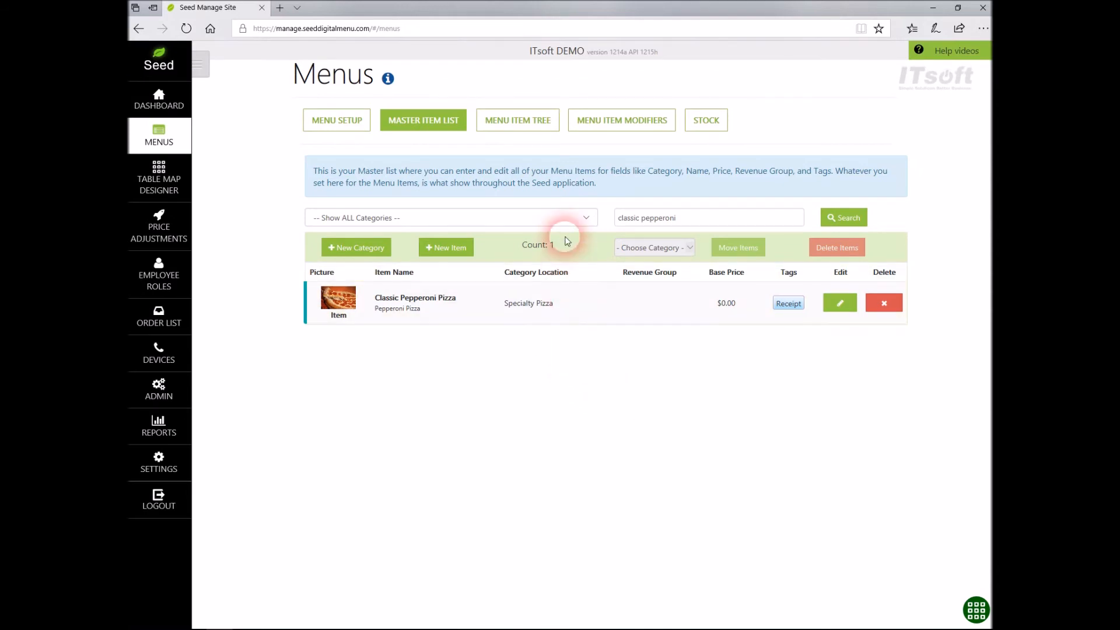
- Open the menu item tree and select the second Pizzeria (Default) entry as the menu to fill
{"action": "left_click", "coordinate": [546, 125]}
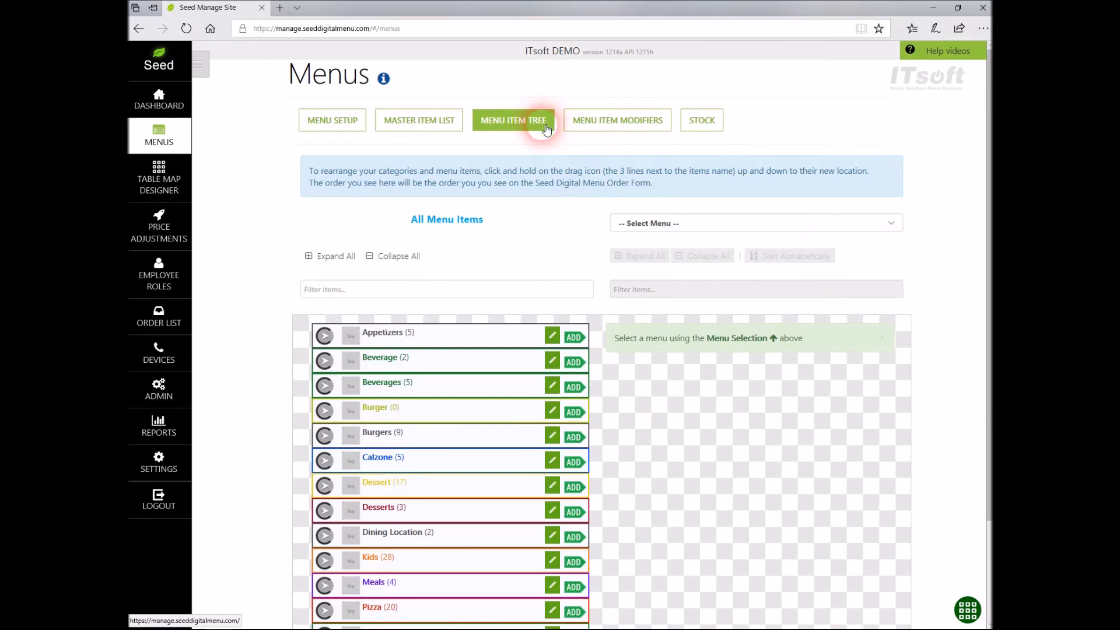
{"action": "left_click", "coordinate": [600, 126]}
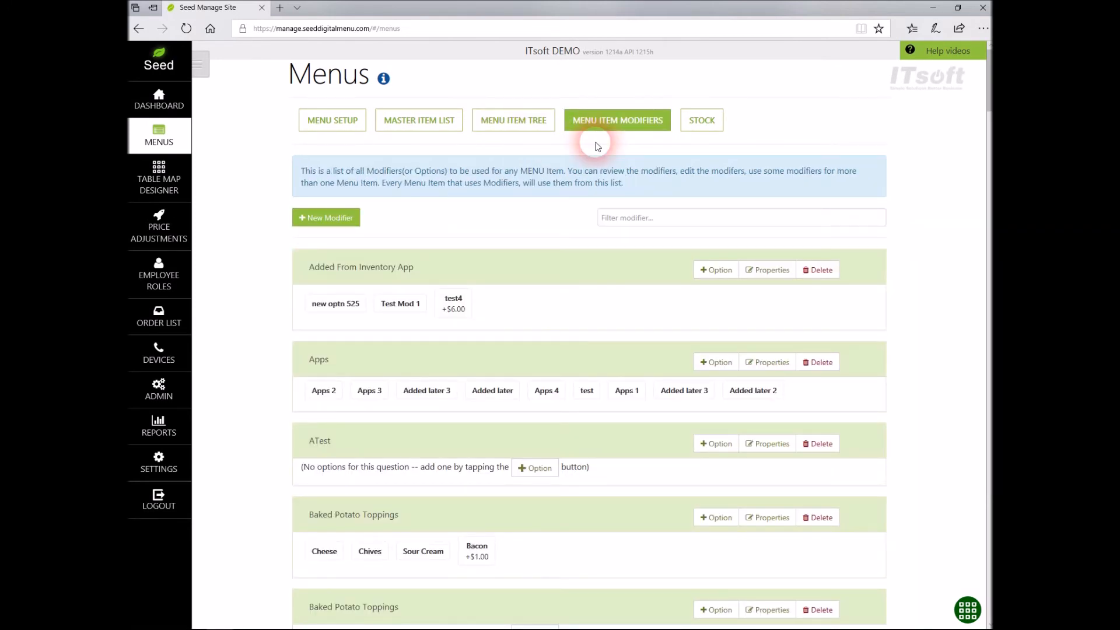
{"action": "left_click", "coordinate": [536, 121]}
{"action": "scroll", "coordinate": [357, 217], "scroll_direction": "down", "scroll_amount": 3}
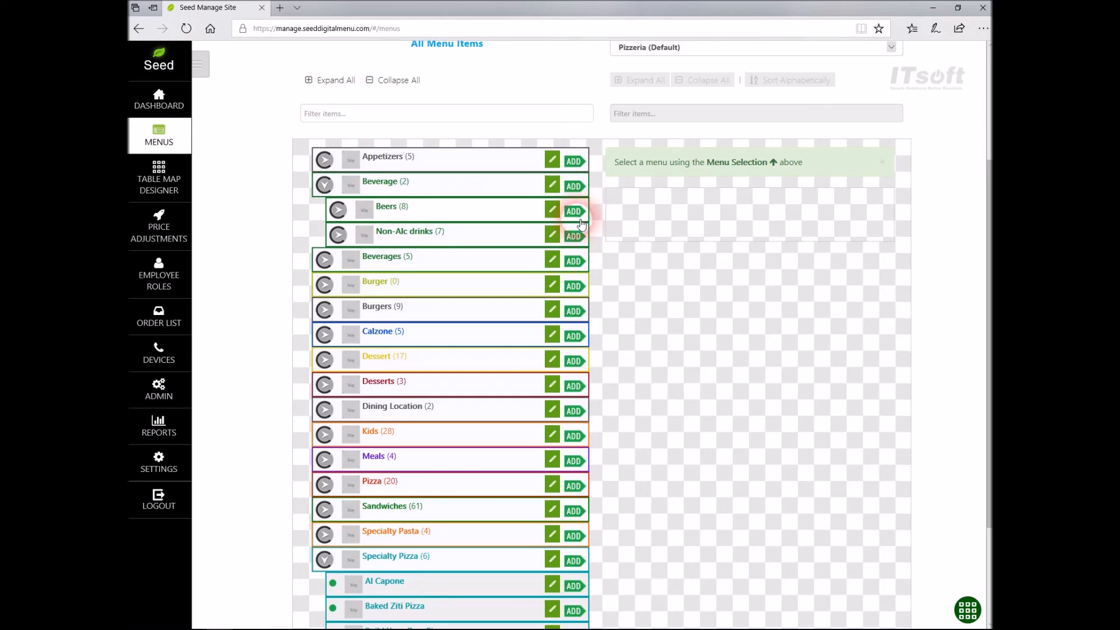
{"action": "scroll", "coordinate": [577, 231], "scroll_direction": "up", "scroll_amount": 3}
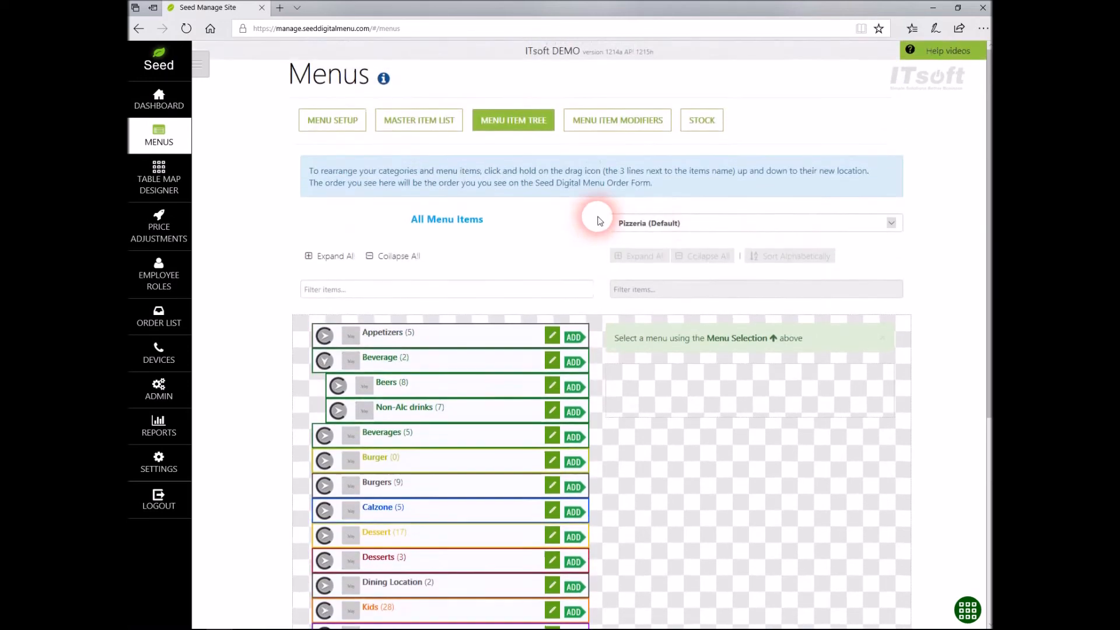
{"action": "left_click", "coordinate": [675, 226]}
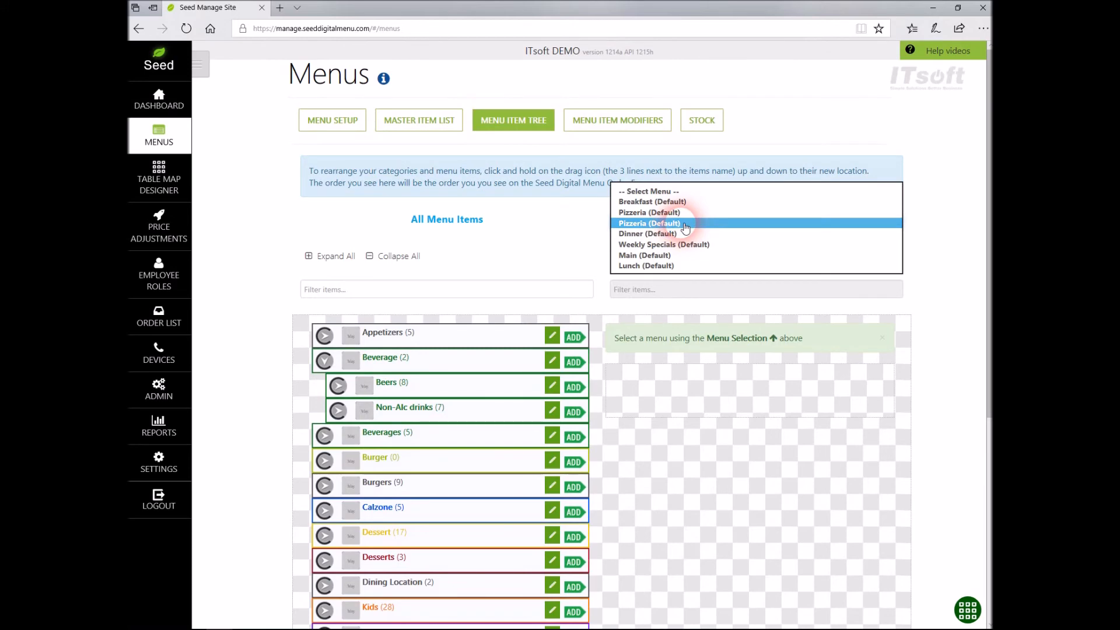
{"action": "left_click", "coordinate": [685, 227]}
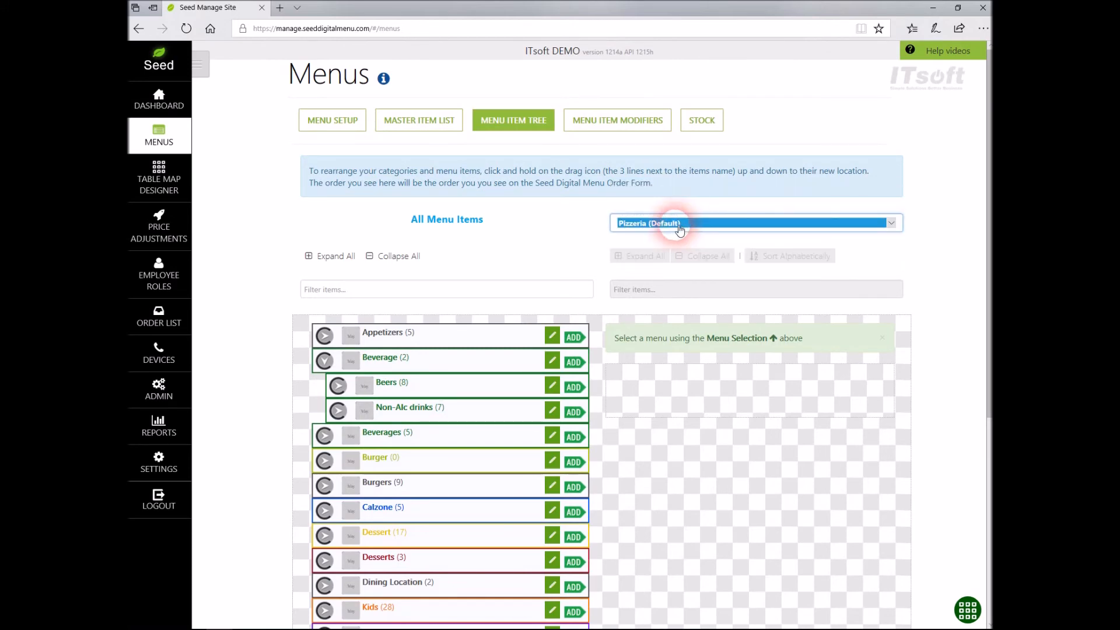
- Collapse the Beverage category among all menu items and add the whole category to the Pizzeria menu
{"action": "scroll", "coordinate": [515, 222], "scroll_direction": "down", "scroll_amount": 3}
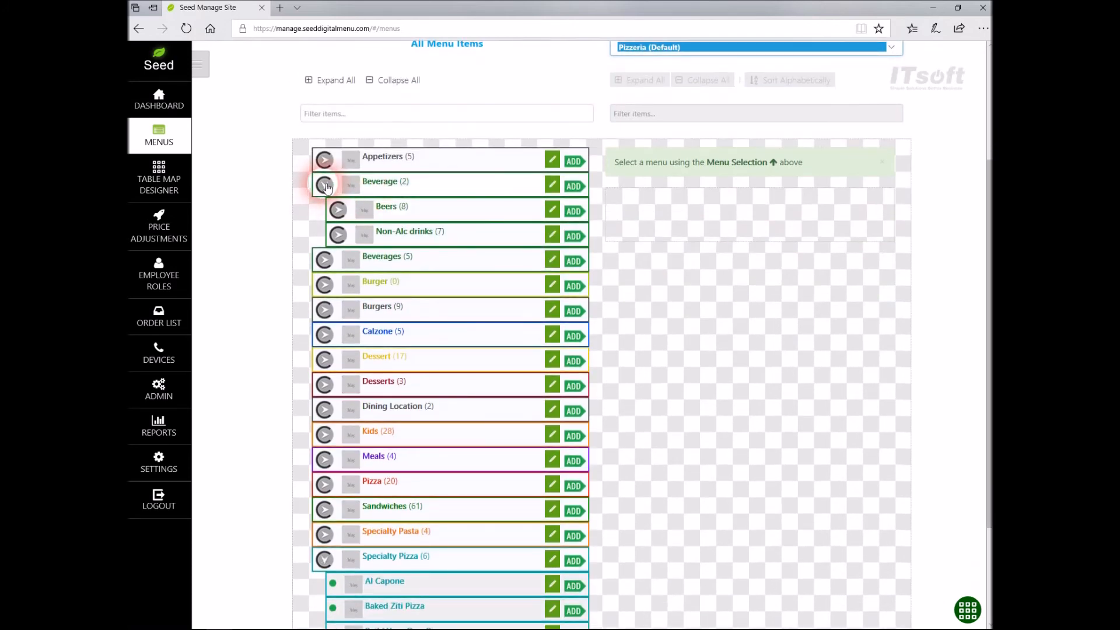
{"action": "left_click", "coordinate": [325, 185]}
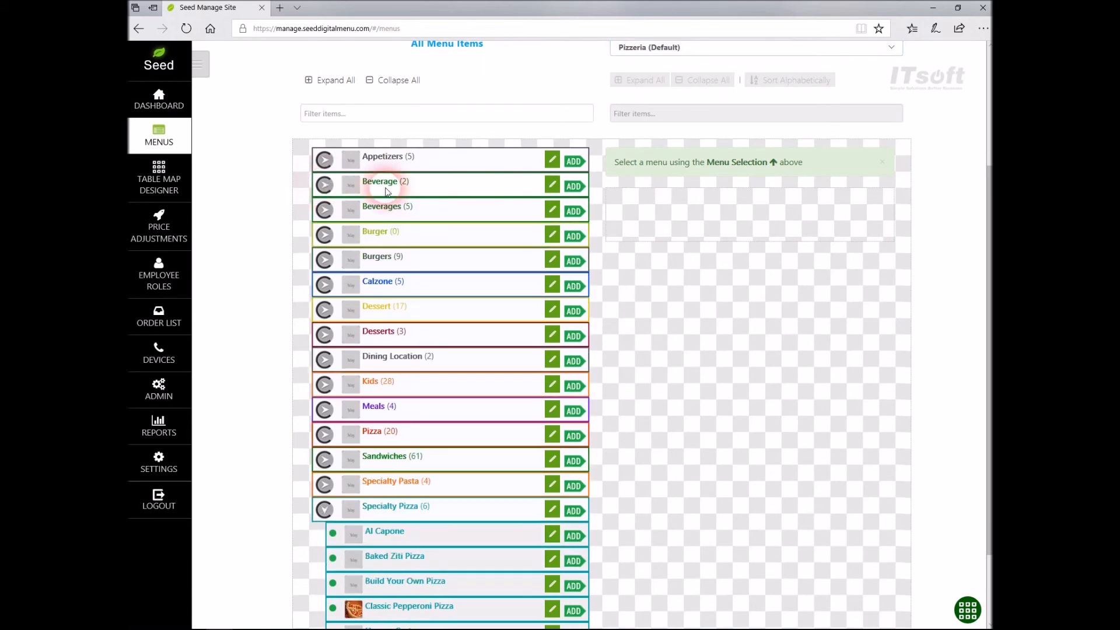
{"action": "left_click", "coordinate": [577, 187]}
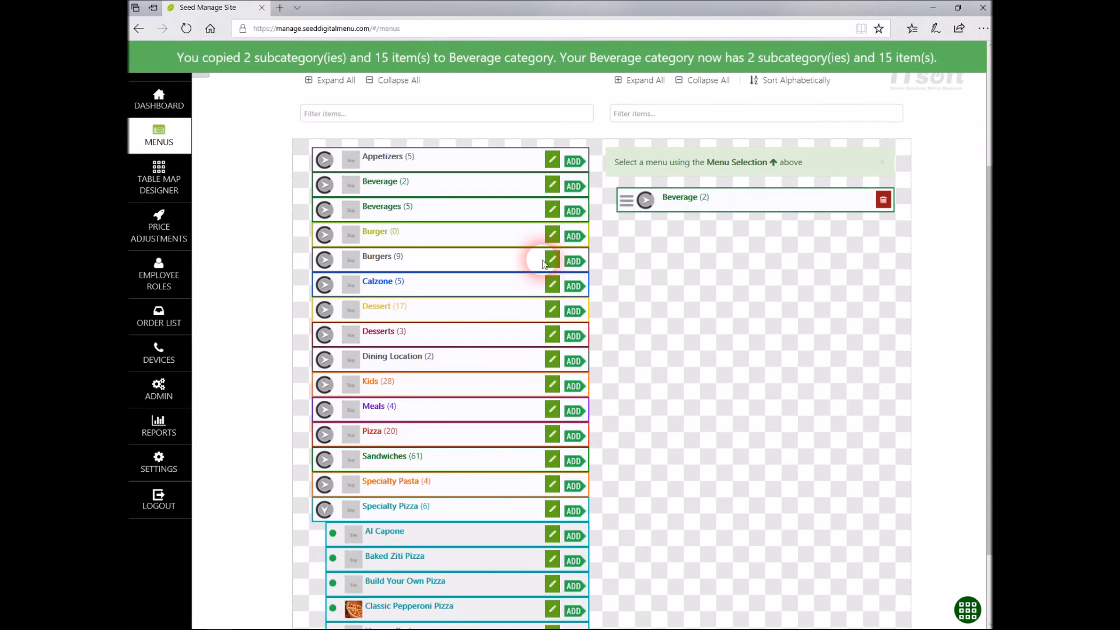
- Collapse the Specialty Pizza category, then add the Specialty Pizza and Specialty Pasta categories to the Pizzeria menu
{"action": "scroll", "coordinate": [554, 254], "scroll_direction": "down", "scroll_amount": 2}
{"action": "left_click", "coordinate": [325, 411]}
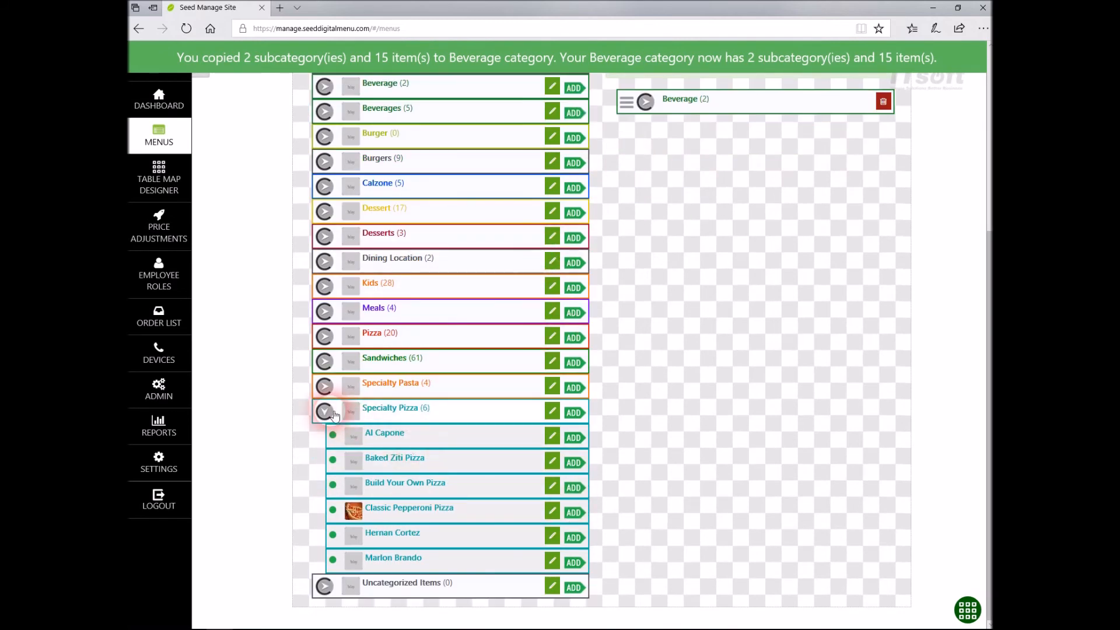
{"action": "left_click", "coordinate": [574, 563]}
{"action": "left_click", "coordinate": [575, 538]}
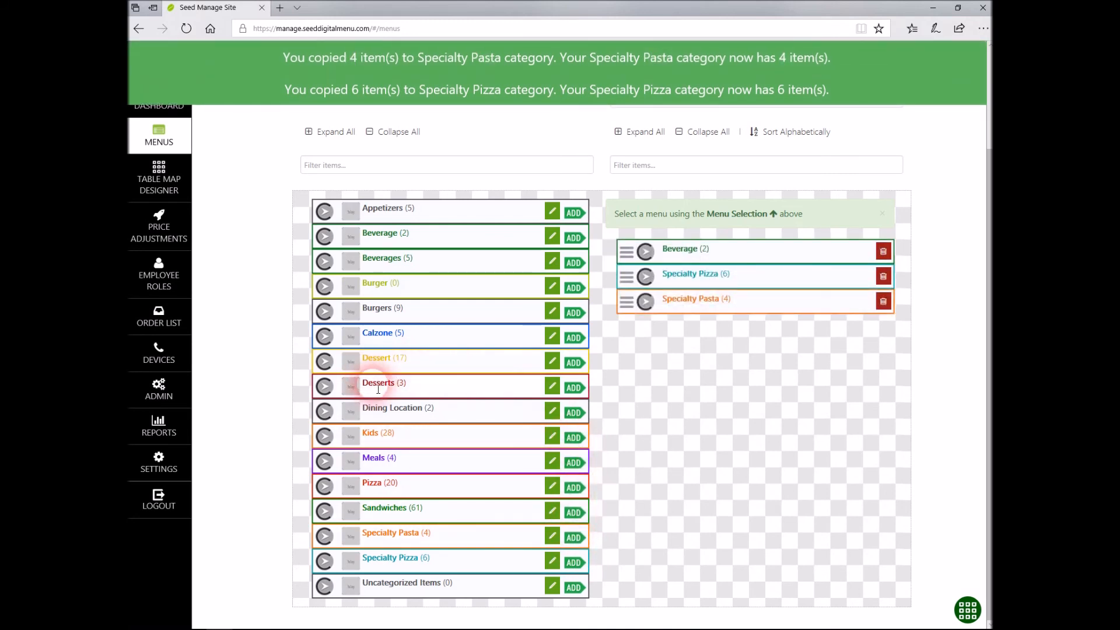
- Add the Desserts, Calzone and Appetizers categories to the Pizzeria menu, and try adding Beverage a second time
{"action": "left_click", "coordinate": [576, 388]}
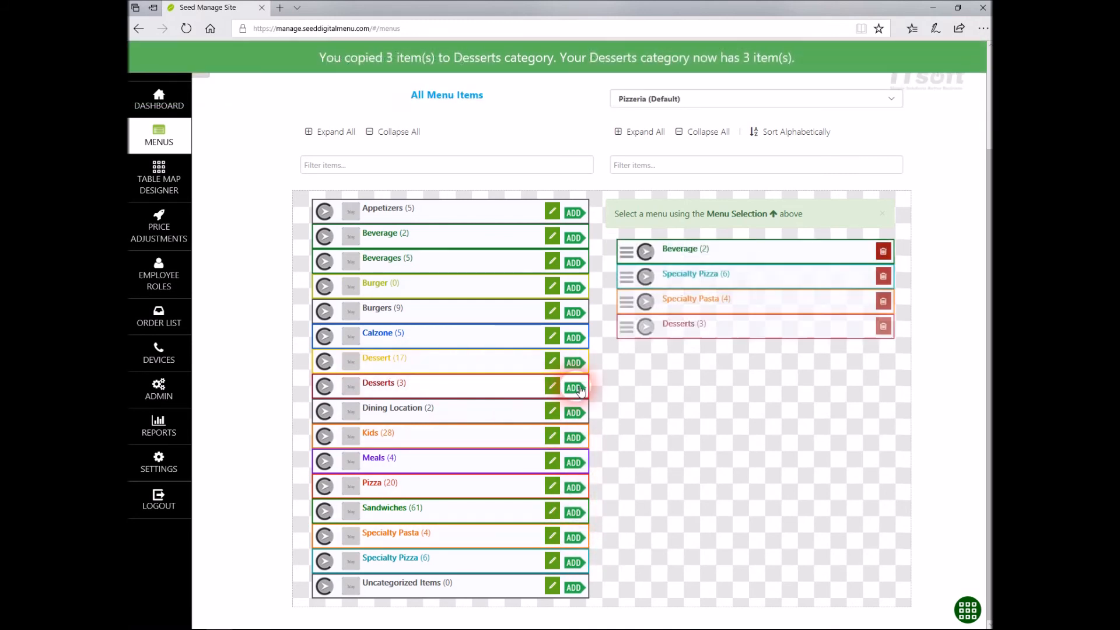
{"action": "left_click", "coordinate": [575, 337]}
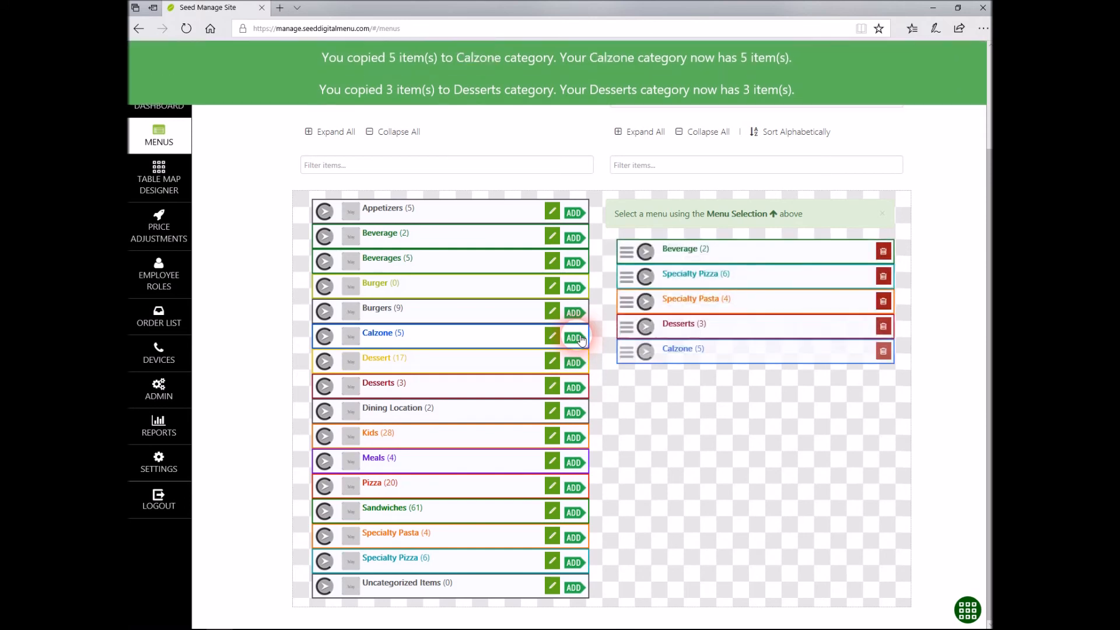
{"action": "left_click", "coordinate": [574, 214]}
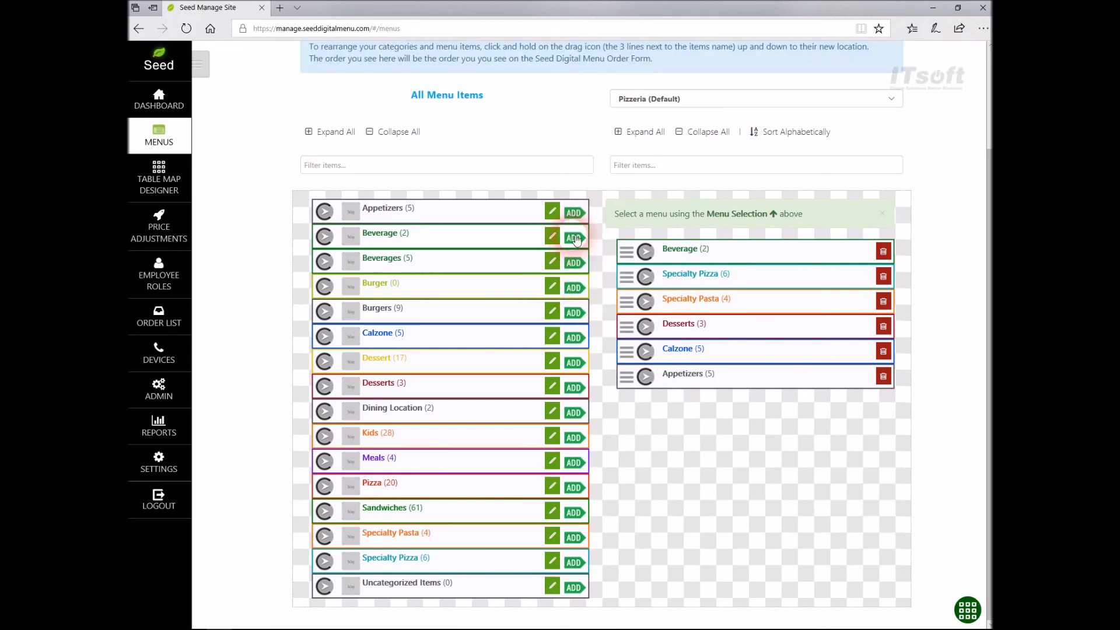
{"action": "left_click", "coordinate": [574, 238]}
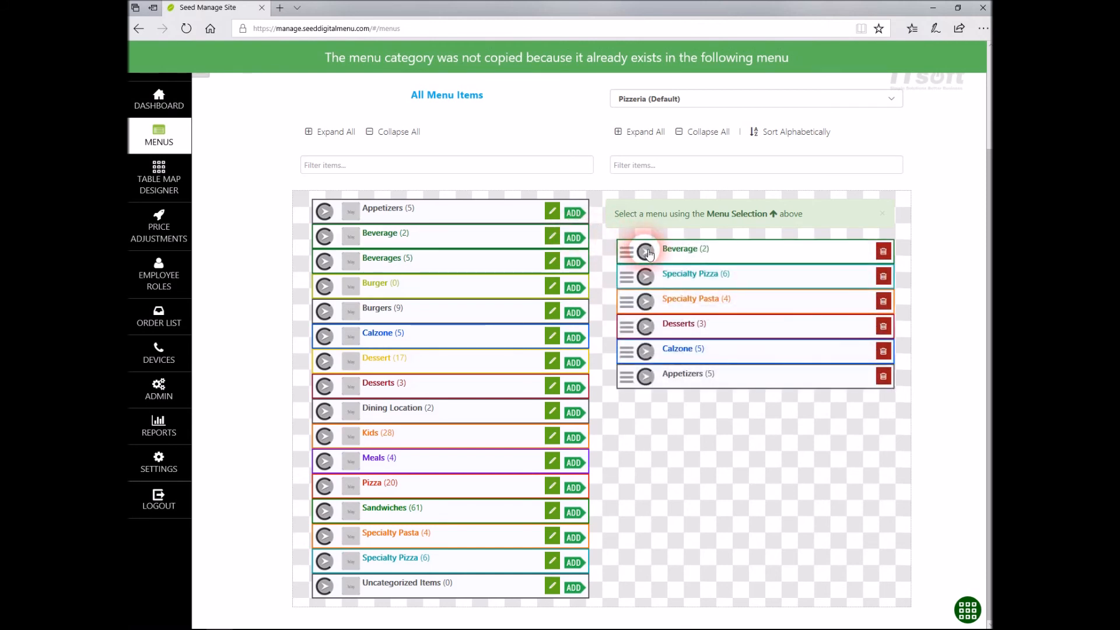
- Examine the items in the Pizzeria menu's Beers and Non-Alc drinks subcategories under Beverage, then collapse the Beverage category
{"action": "left_click", "coordinate": [647, 253]}
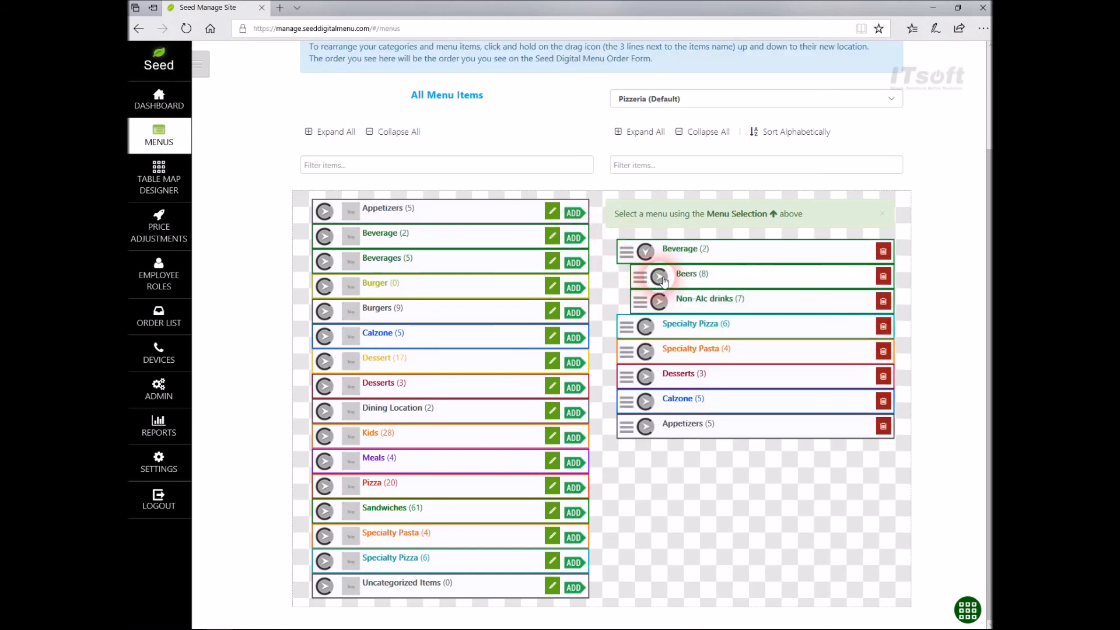
{"action": "left_click", "coordinate": [663, 279]}
{"action": "scroll", "coordinate": [683, 392], "scroll_direction": "down", "scroll_amount": 1}
{"action": "scroll", "coordinate": [683, 392], "scroll_direction": "down", "scroll_amount": 1}
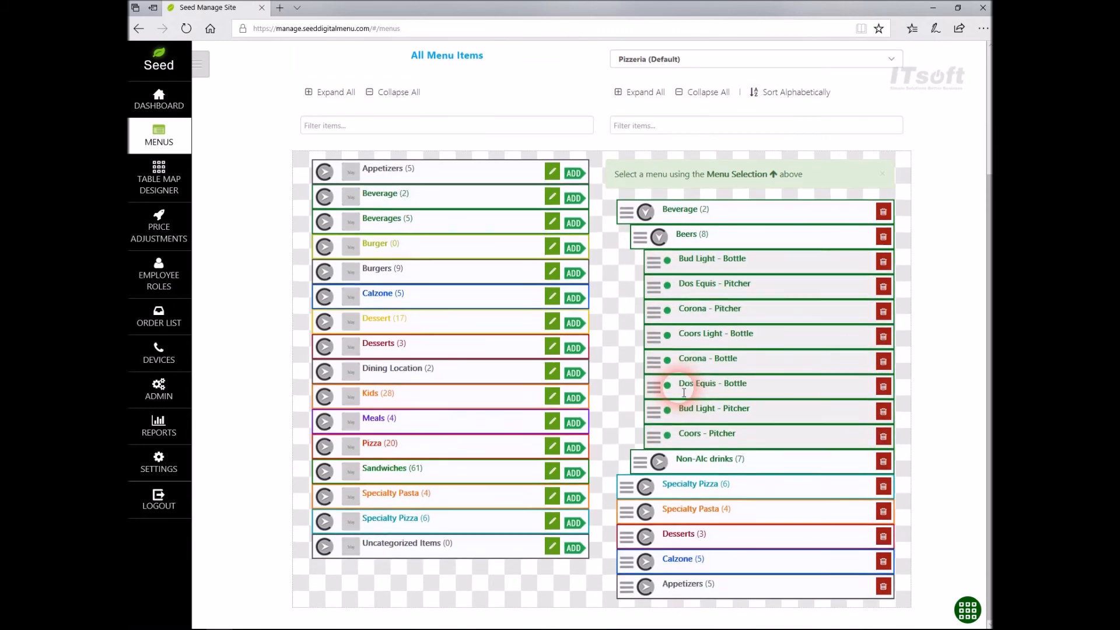
{"action": "left_click", "coordinate": [660, 461]}
{"action": "scroll", "coordinate": [659, 463], "scroll_direction": "down", "scroll_amount": 3}
{"action": "scroll", "coordinate": [658, 465], "scroll_direction": "up", "scroll_amount": 6}
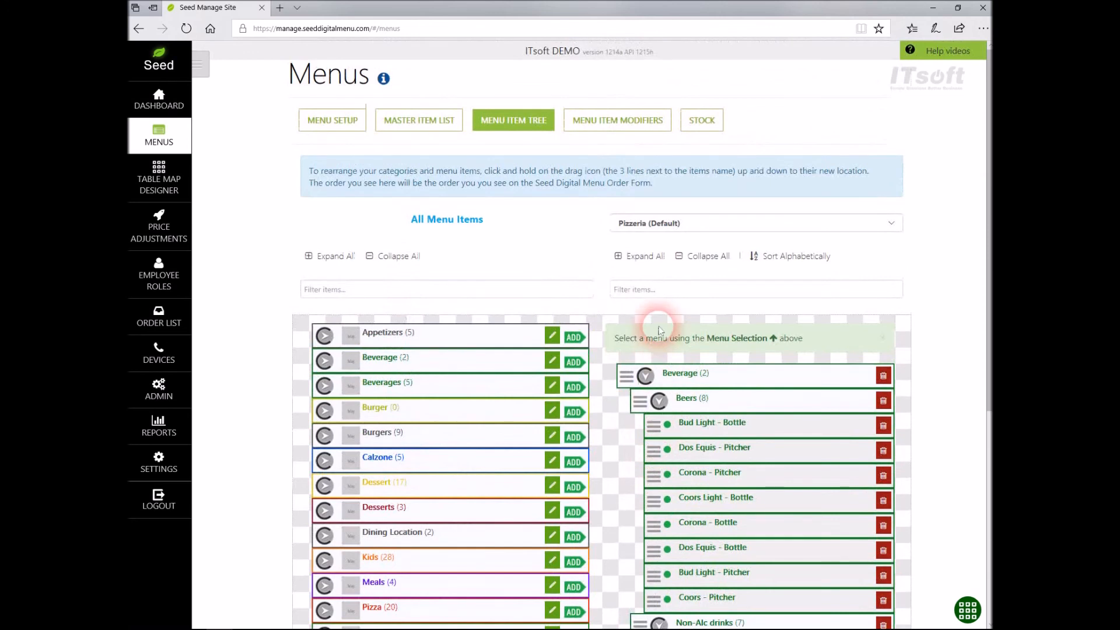
{"action": "left_click", "coordinate": [645, 375]}
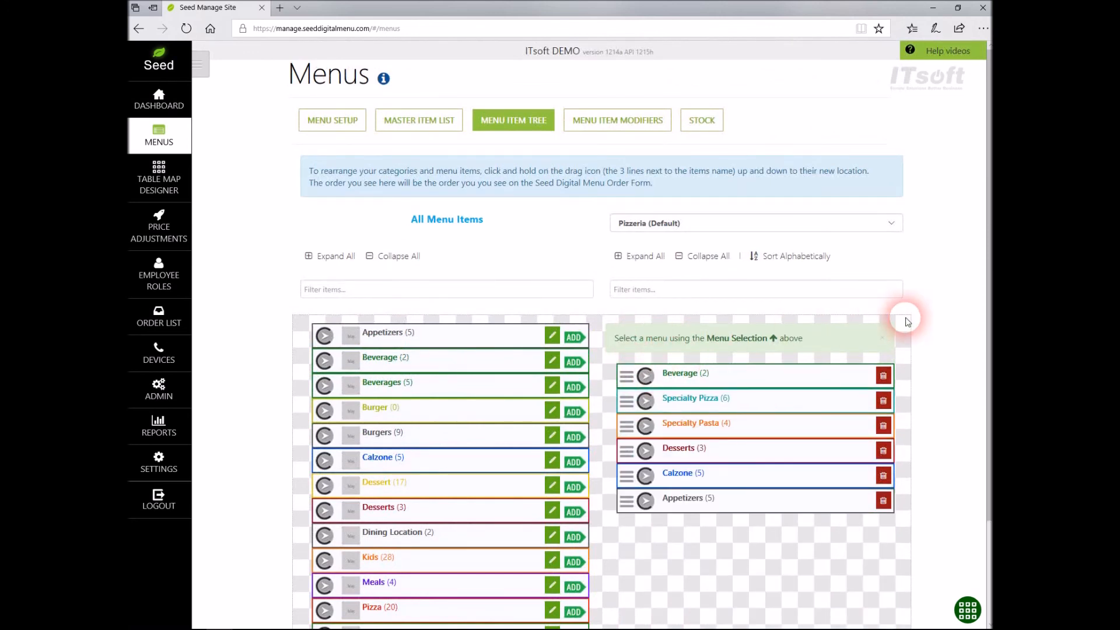